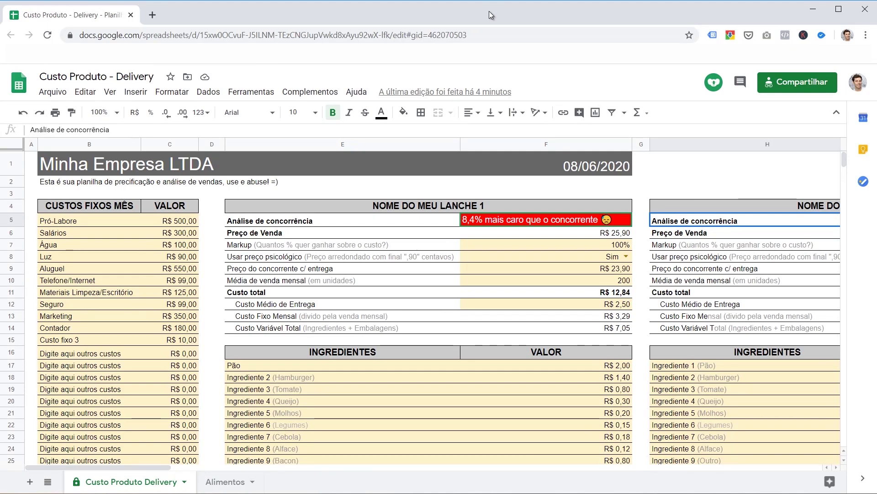
Review the company title and the Pró-Labore, Salários and Água entries with their values in the monthly fixed costs table.
click(85, 164)
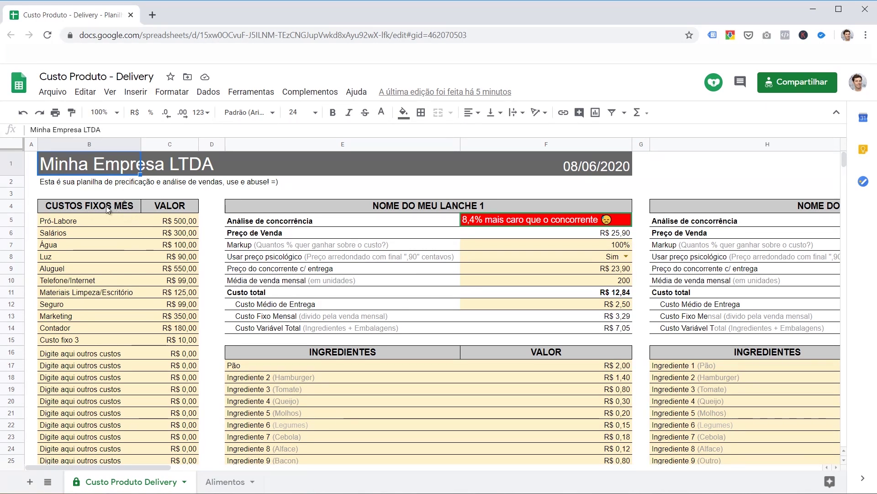
click(99, 223)
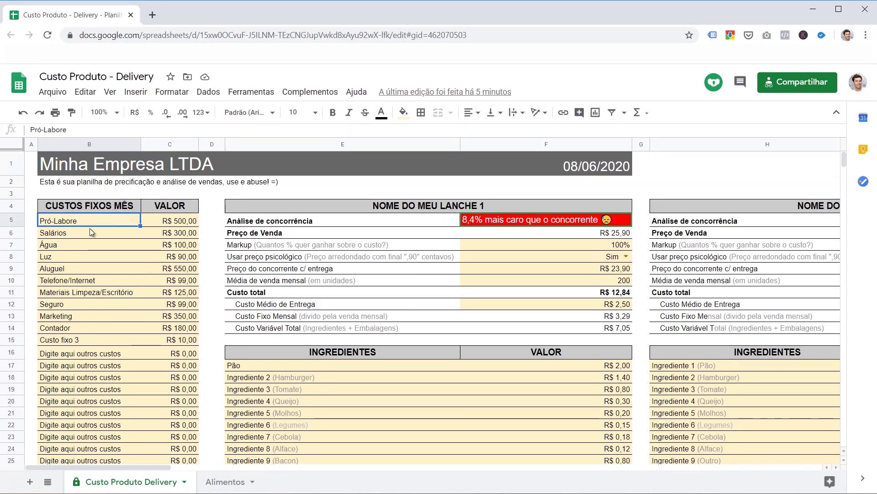
drag(58, 225, 64, 356)
drag(61, 222, 79, 406)
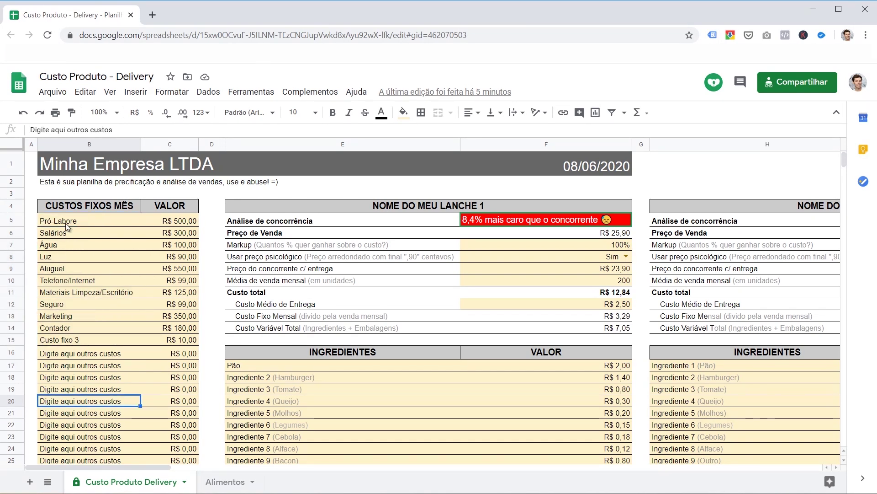
click(67, 224)
click(177, 222)
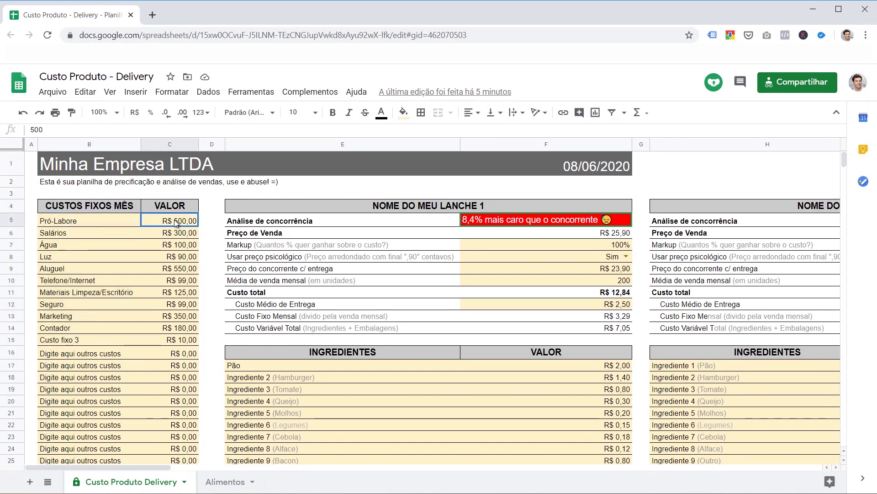
click(62, 234)
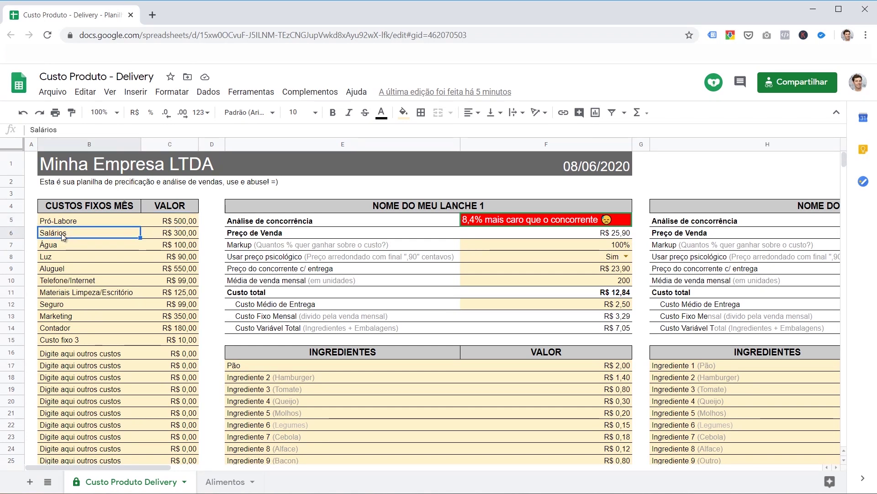
key(Tab)
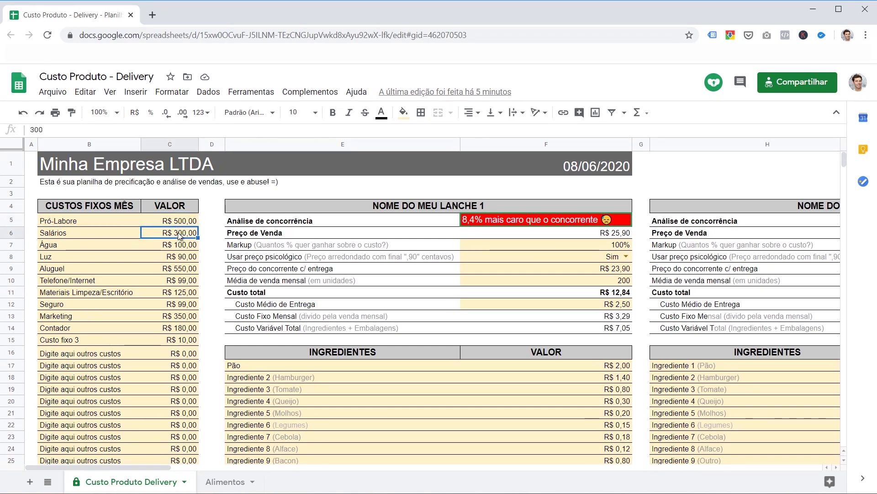
click(58, 246)
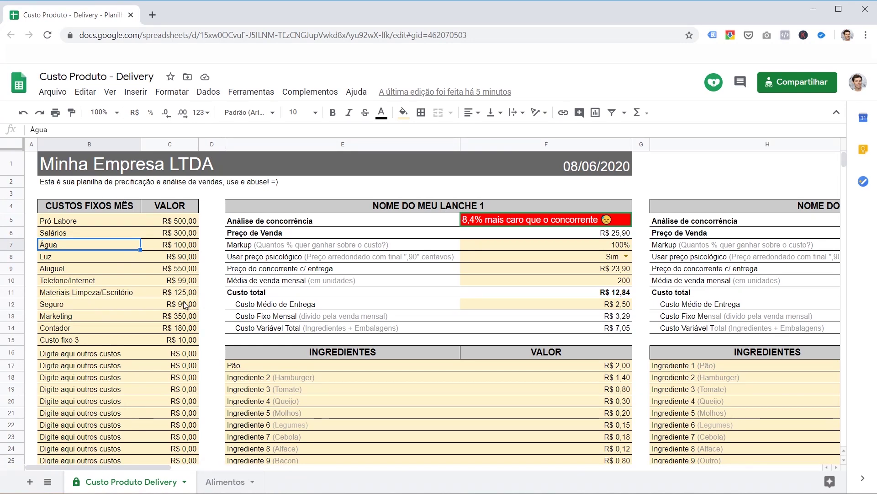
Inspect the sum formula behind Custos Fixos Totais / Mês and compare it with the fixed cost rows it covers.
scroll(190, 305, down, 2)
click(181, 420)
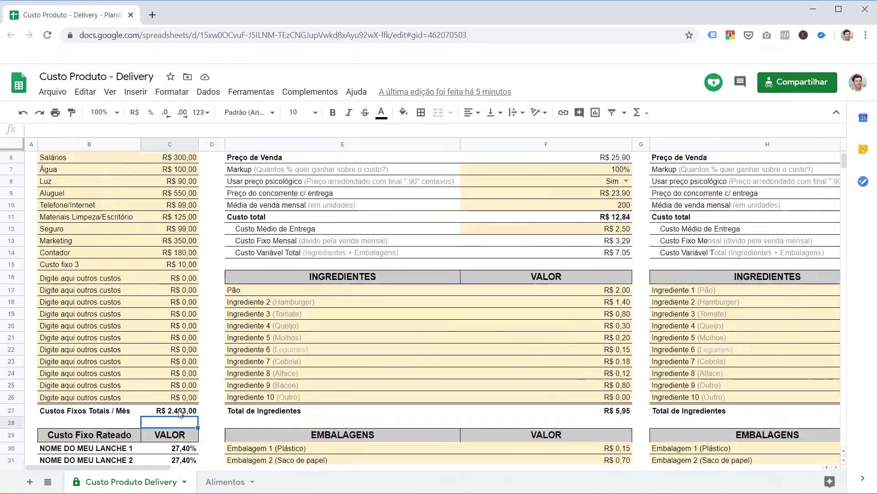
click(181, 412)
double_click(180, 410)
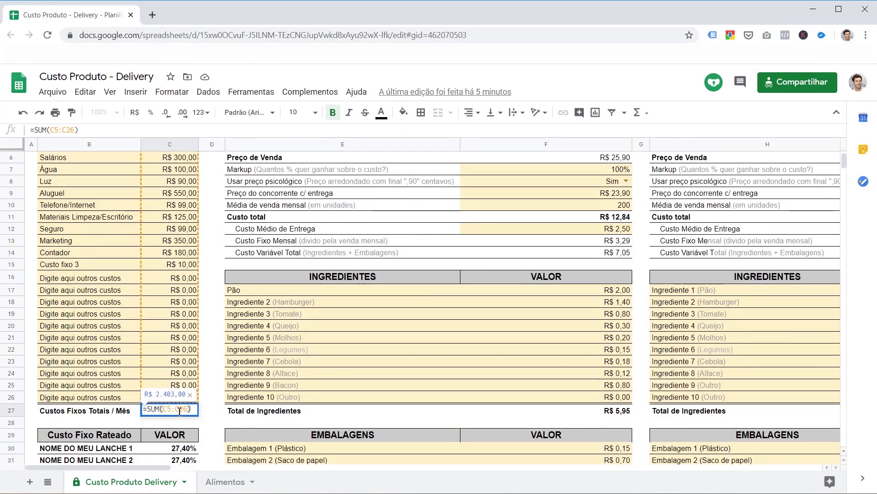
key(Return)
scroll(182, 284, up, 2)
scroll(182, 285, down, 2)
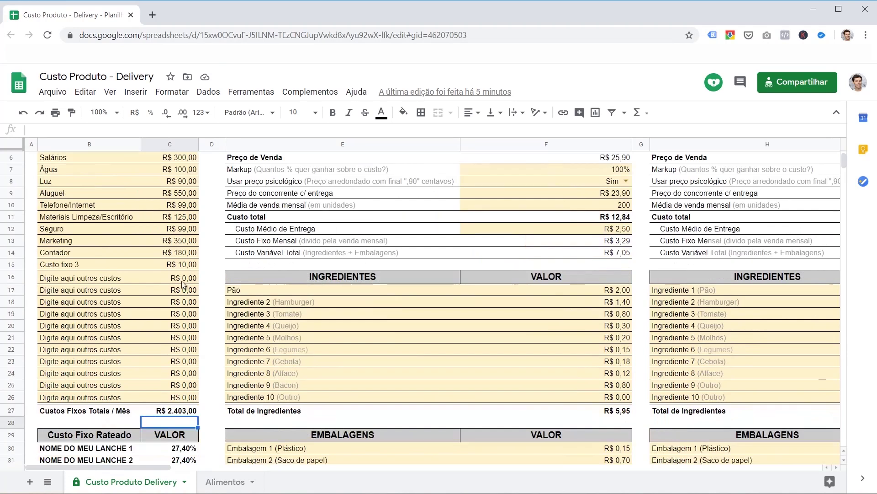
scroll(175, 300, up, 2)
scroll(148, 332, down, 2)
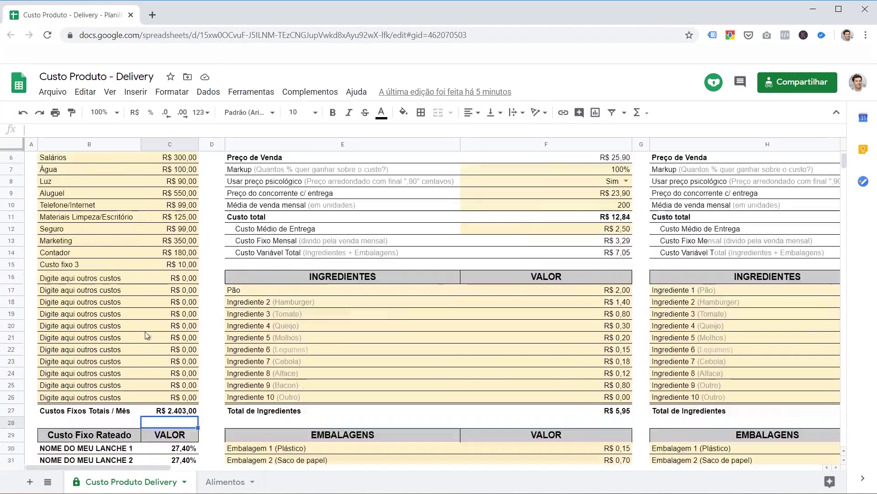
key(Up)
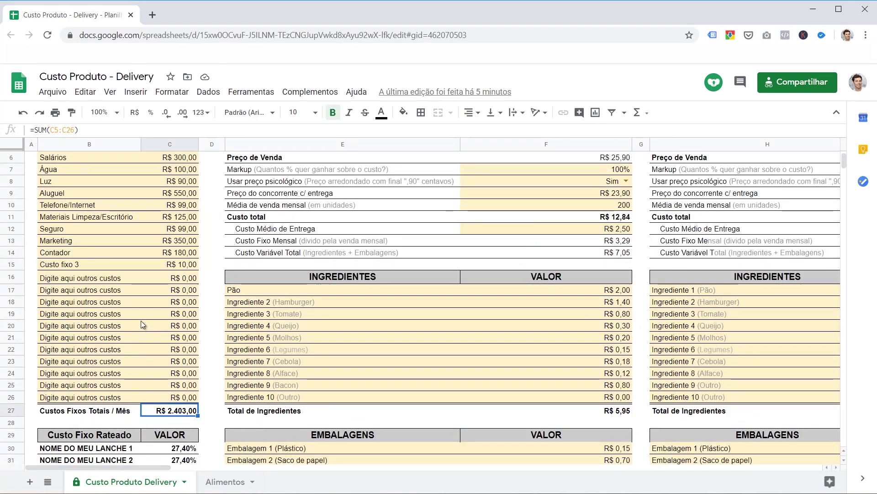
scroll(176, 315, up, 2)
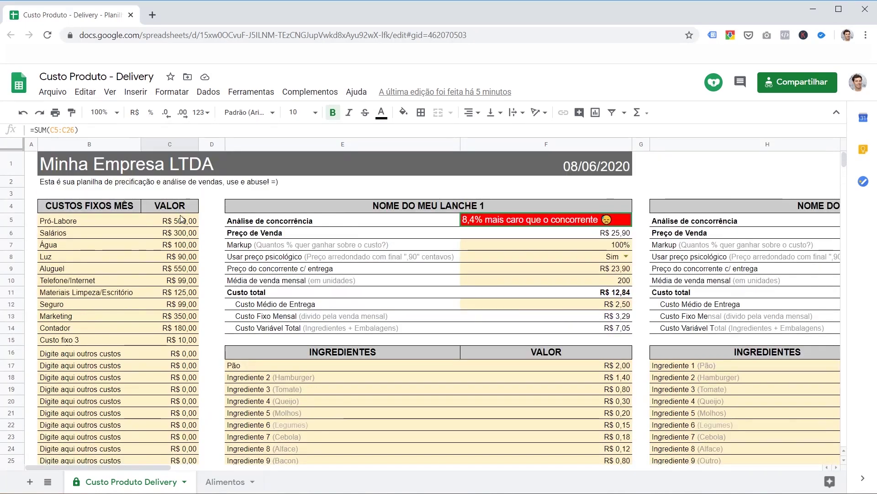
Examine the Custo Fixo Rateado table, selecting the names and percentages of all ten lanches.
scroll(181, 224, down, 5)
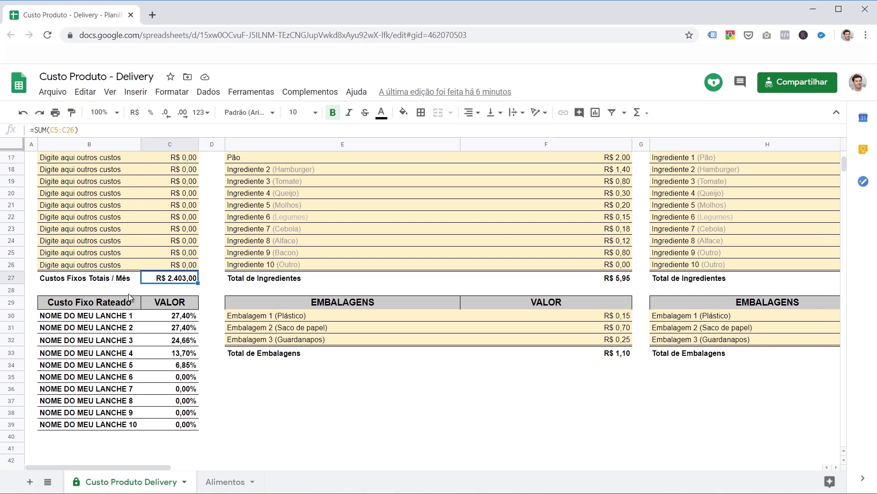
click(71, 303)
drag(113, 320, 171, 424)
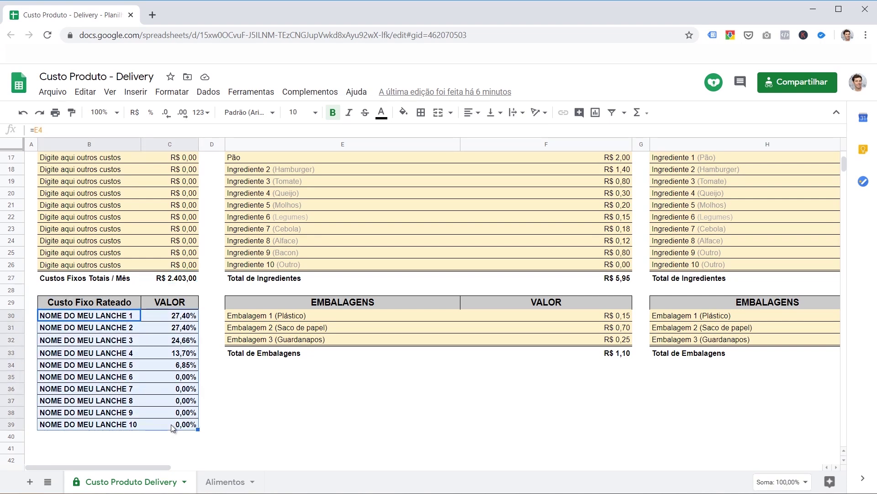
click(211, 424)
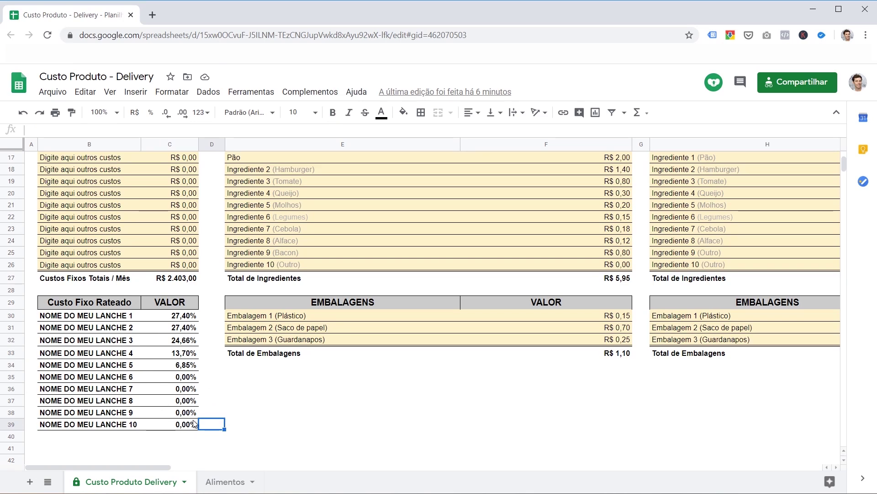
Select the NOME DO MEU LANCHE 1 heading and look over its pricing, ingredients and packaging sections.
scroll(192, 405, up, 5)
click(216, 208)
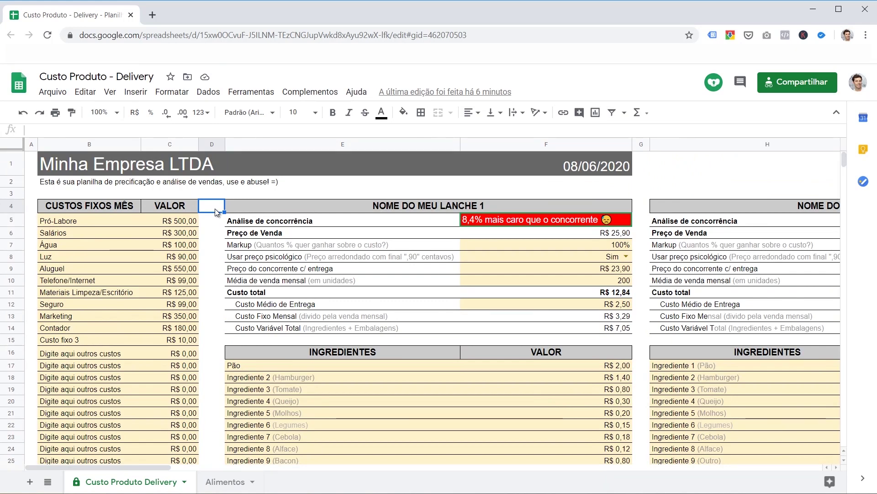
click(431, 210)
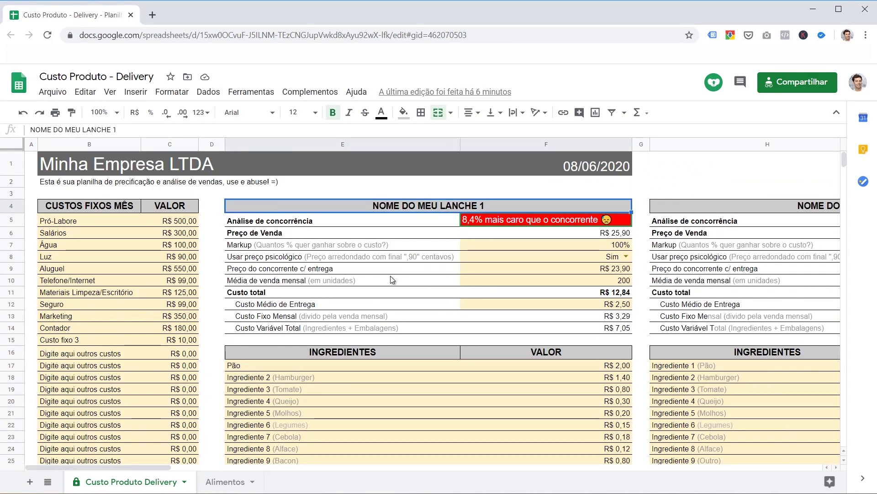
scroll(399, 350, down, 3)
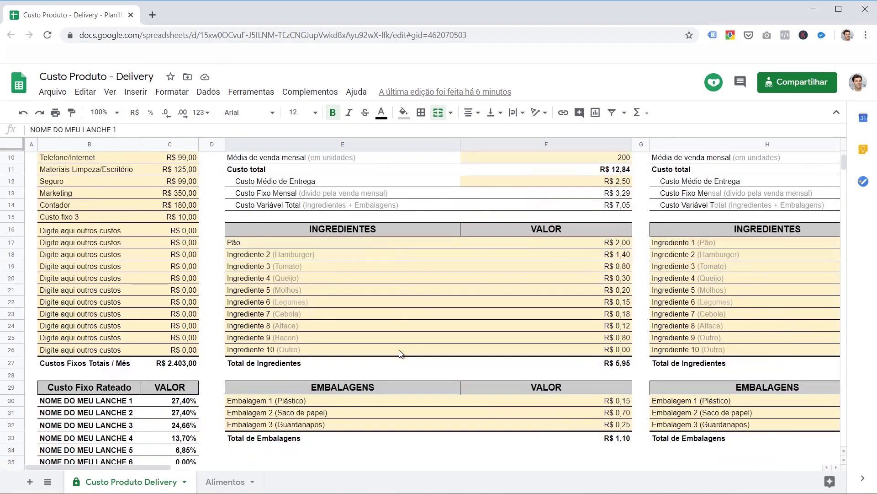
scroll(383, 325, up, 2)
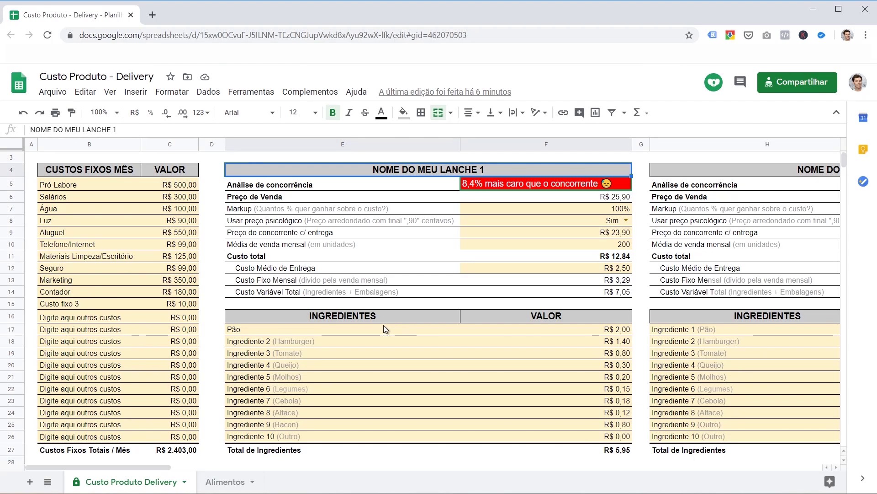
Go through the ingredient list of Lanche 1, from Pão to Ingredient 10.
click(259, 331)
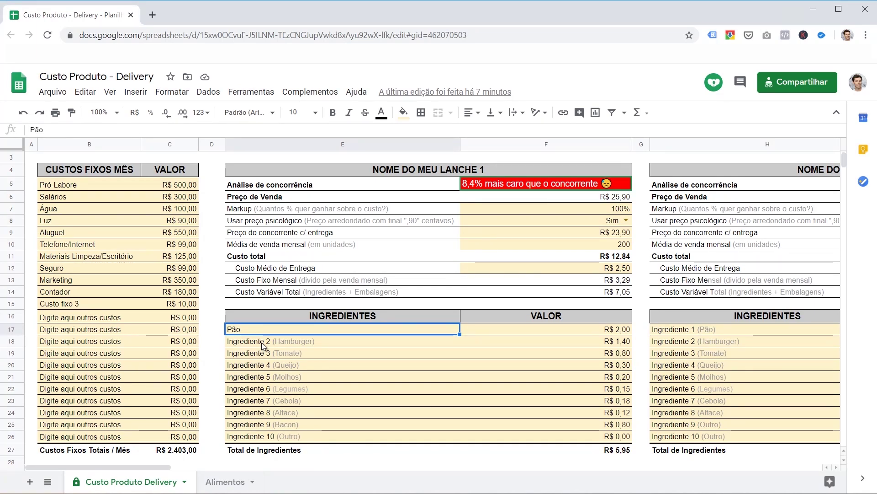
click(293, 355)
click(256, 328)
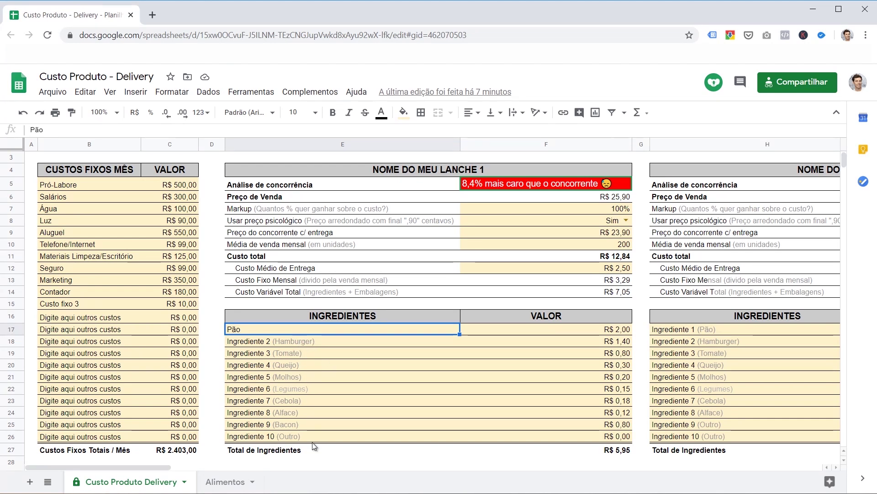
drag(312, 438, 303, 332)
click(314, 350)
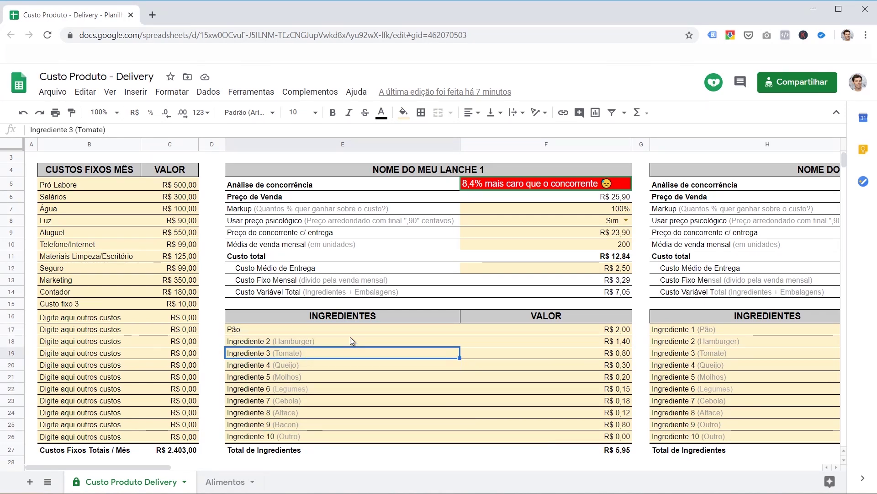
Select the complete Lanche 1 and Lanche 2 blocks in turn, and look on to the Lanche 3 and Lanche 4 blocks.
drag(413, 174, 386, 369)
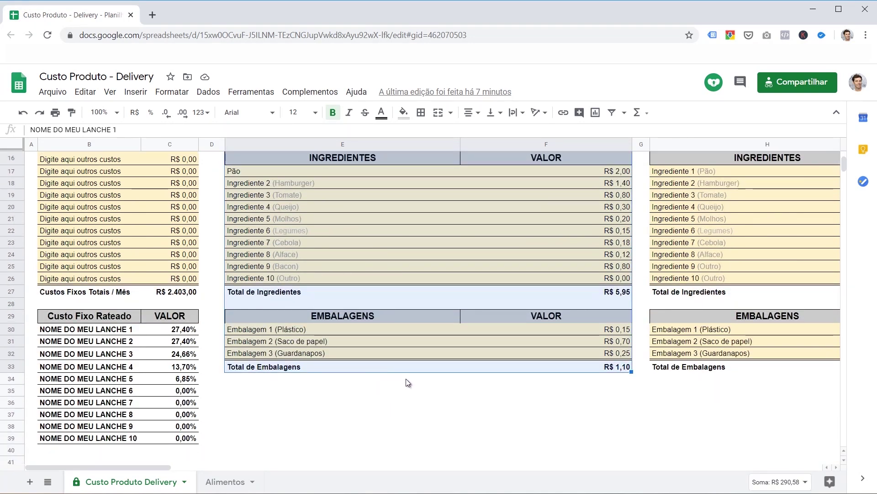
scroll(244, 440, up, 5)
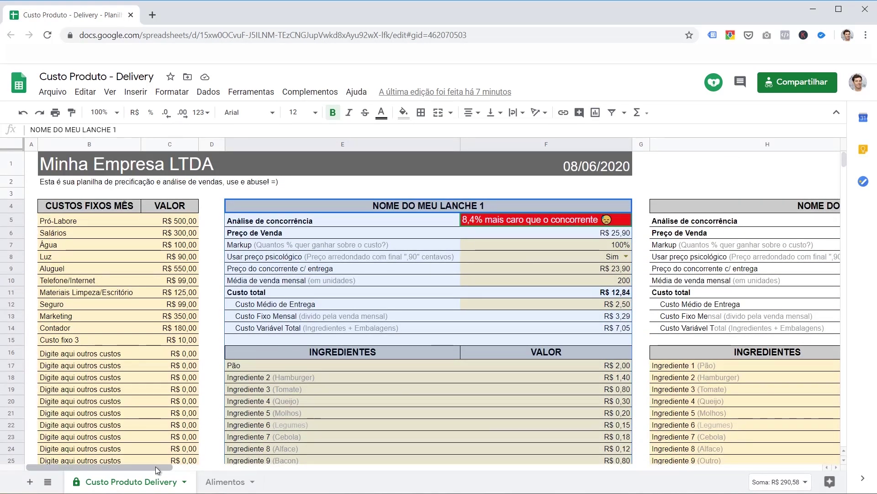
drag(156, 467, 252, 471)
drag(396, 209, 380, 415)
drag(248, 465, 326, 466)
scroll(412, 320, up, 4)
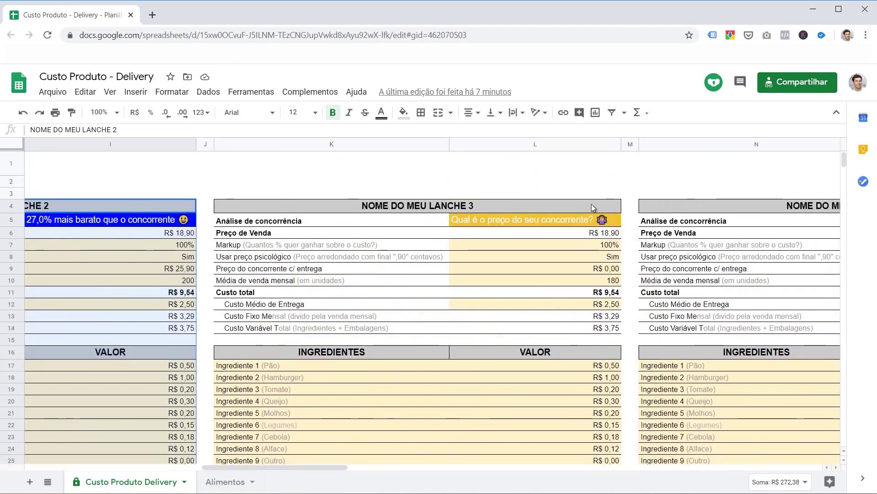
click(773, 196)
click(776, 210)
Go to the last product block, NOME DO MEU LANCHE 10, and inspect the formula of its Preço de Venda.
drag(342, 468, 806, 482)
drag(747, 476, 777, 468)
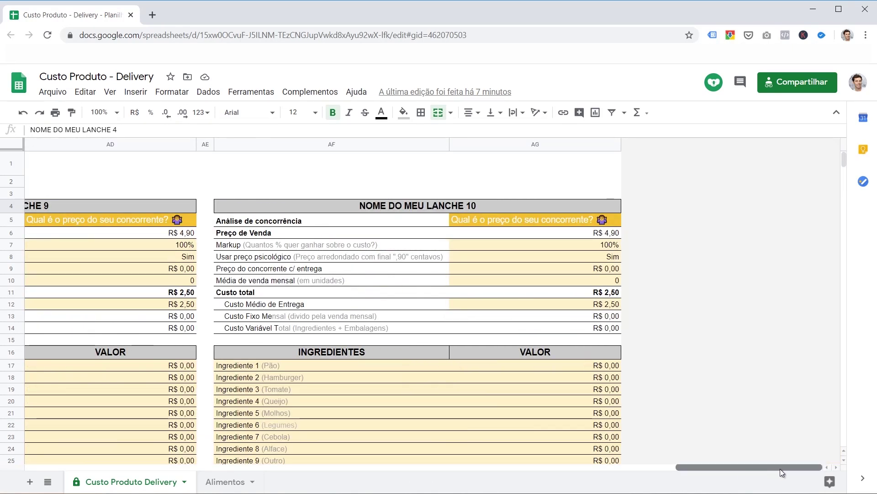
click(470, 206)
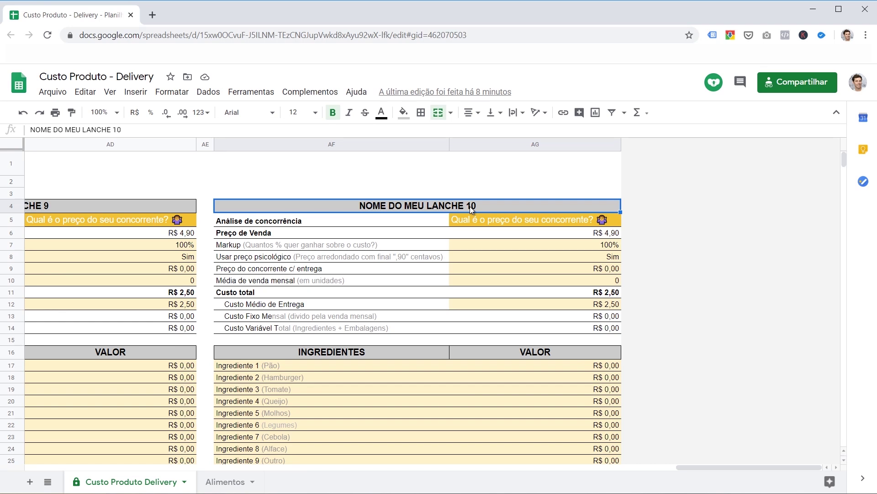
click(607, 232)
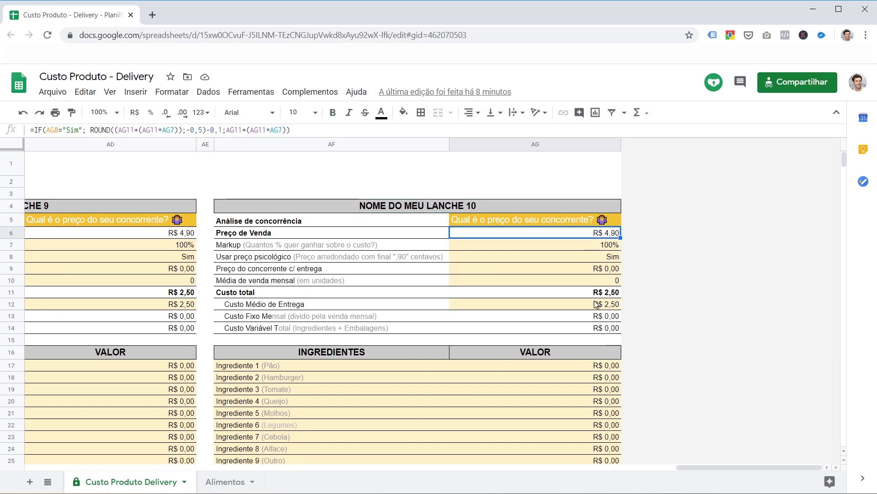
Return to the first columns and check the Custo Fixo Rateado percentages allocated to the lanches.
drag(701, 468, 49, 459)
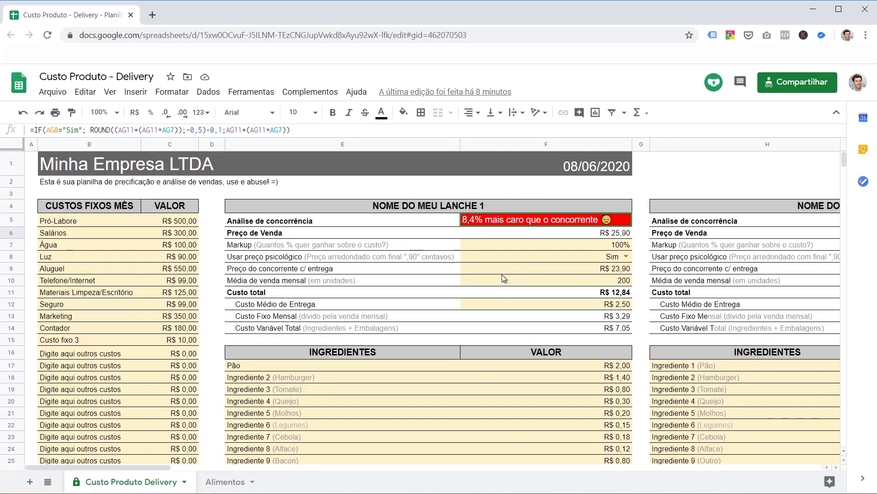
scroll(442, 301, down, 3)
scroll(442, 301, down, 1)
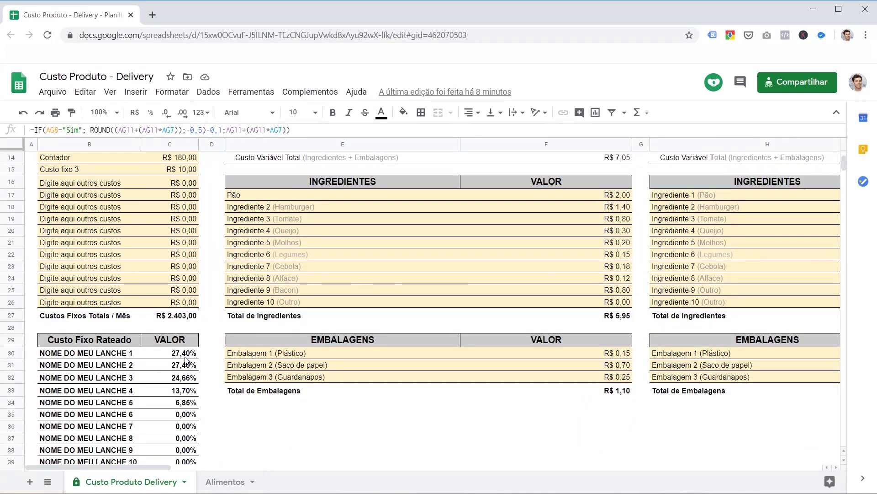
scroll(186, 364, down, 1)
drag(182, 424, 188, 326)
scroll(258, 383, up, 5)
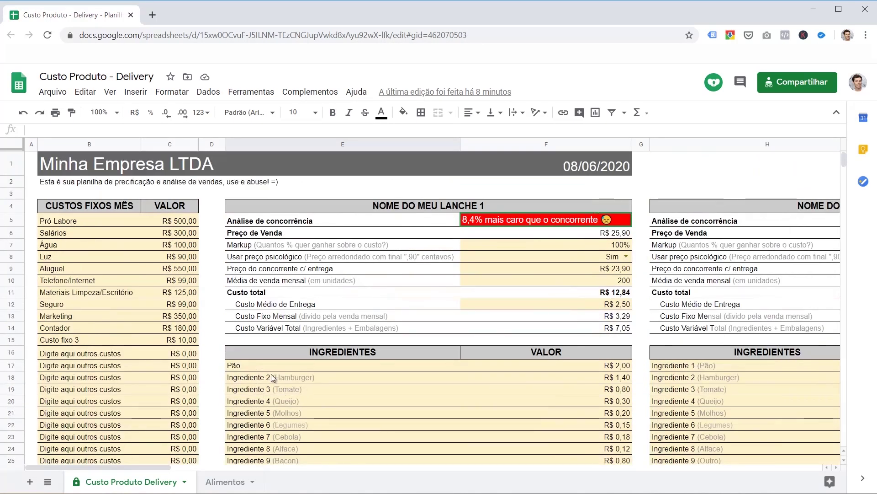
Compare the Lanche 1 heading with its linked name in the first row of the Custo Fixo Rateado table.
click(409, 209)
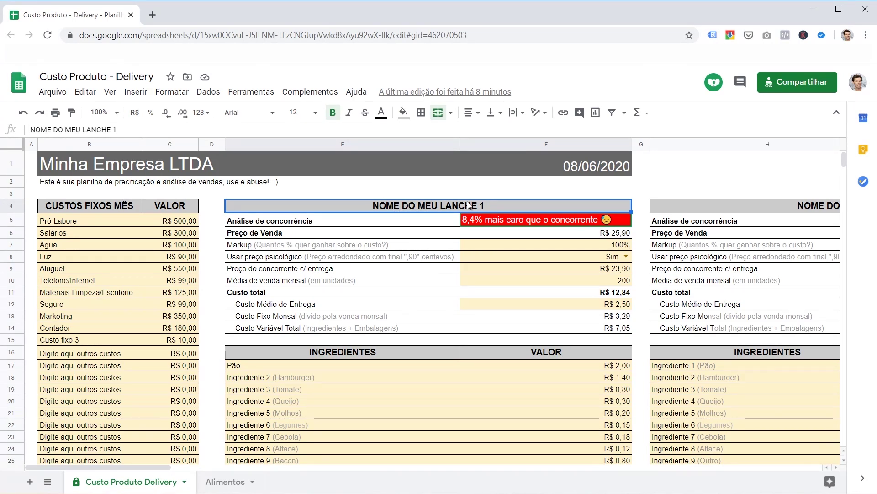
scroll(469, 205, down, 5)
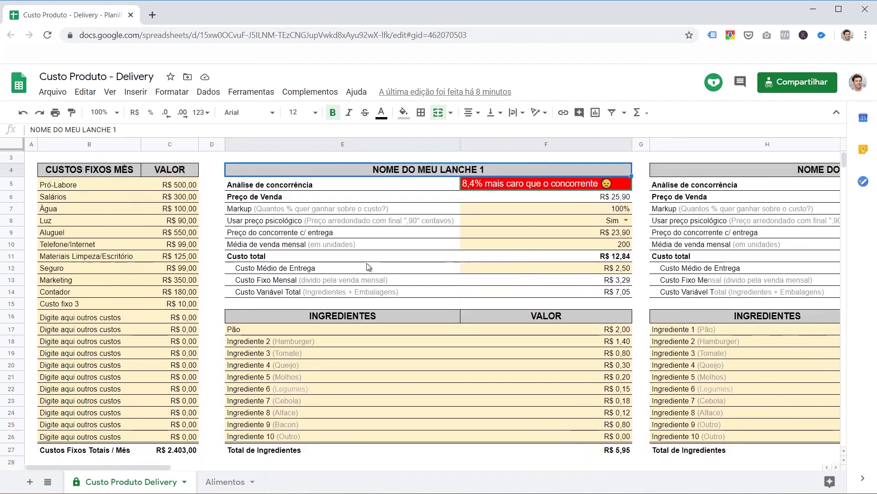
click(90, 357)
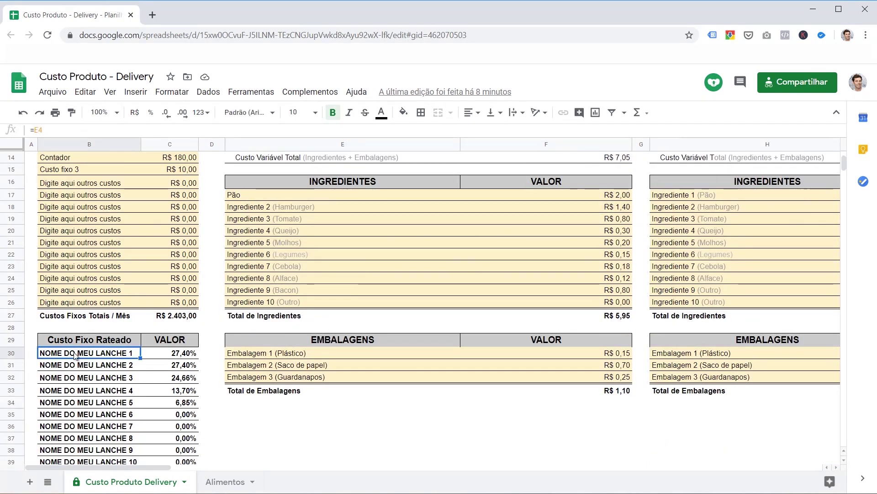
Select the Custo Fixo Rateado percentages and compare the allocation table with the Lanche 1 block.
drag(179, 356, 179, 448)
click(105, 356)
scroll(446, 180, up, 4)
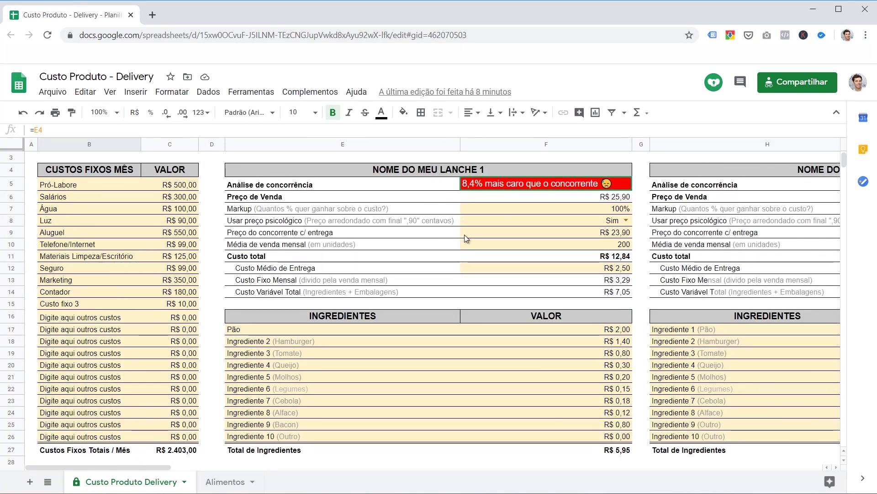
scroll(466, 238, down, 4)
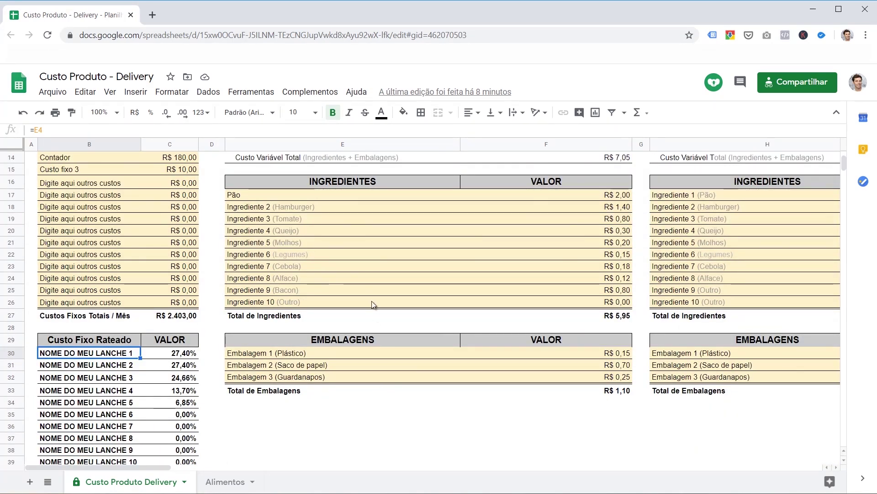
scroll(397, 249, up, 5)
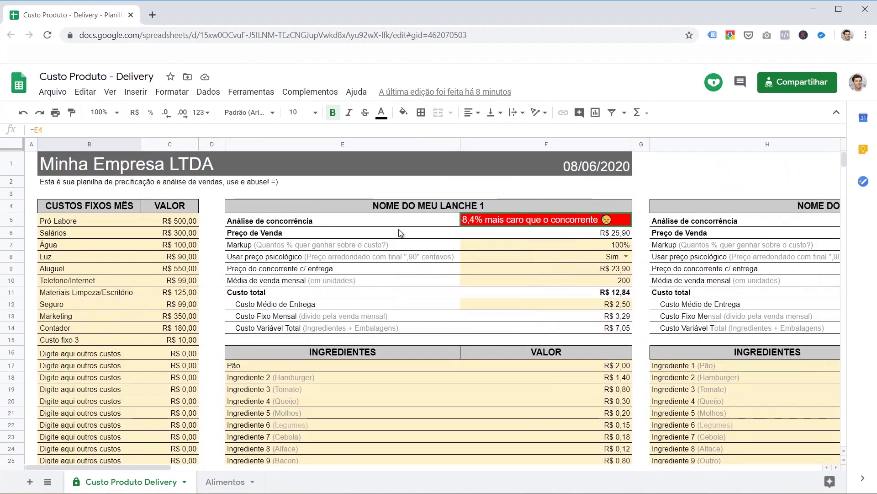
scroll(399, 262, down, 2)
scroll(398, 262, down, 3)
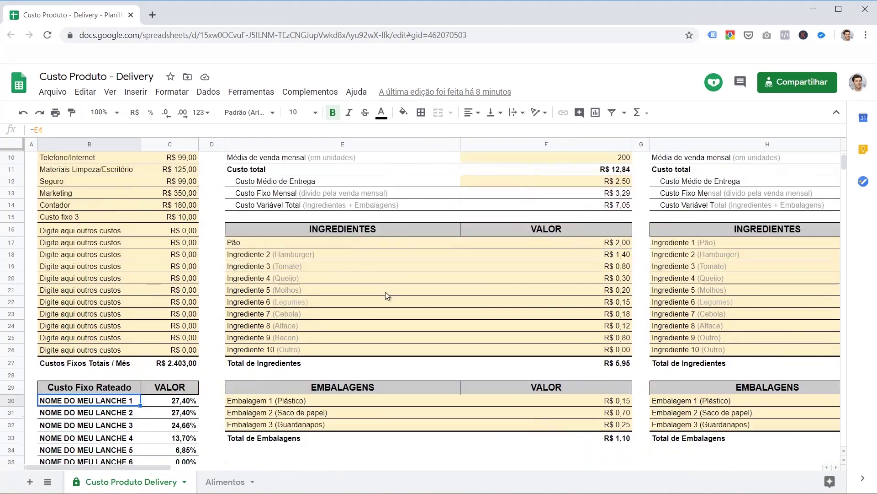
Set the value of the Pão ingredient in the Lanche 1 block to R$ 1,00.
click(292, 243)
scroll(366, 219, up, 4)
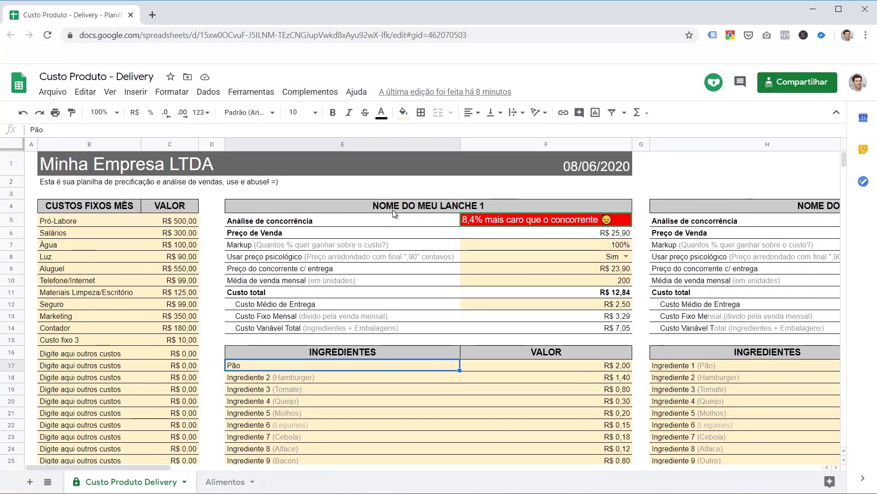
click(393, 211)
scroll(400, 277, down, 1)
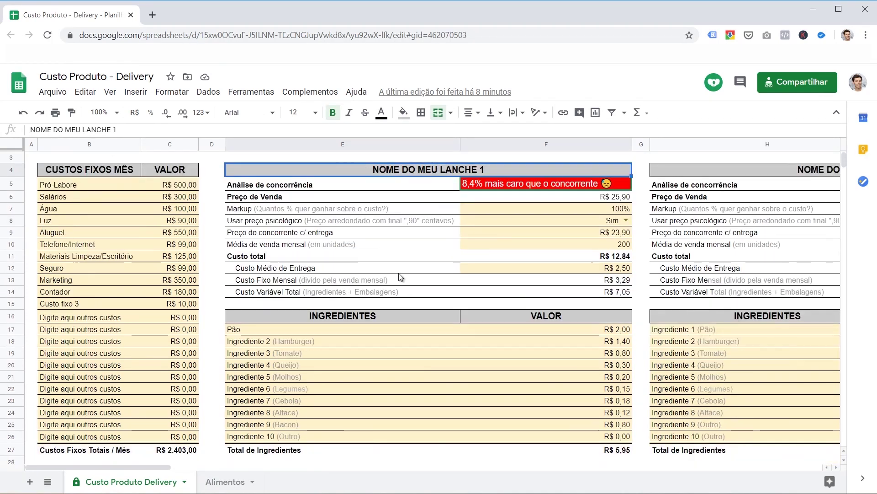
click(288, 330)
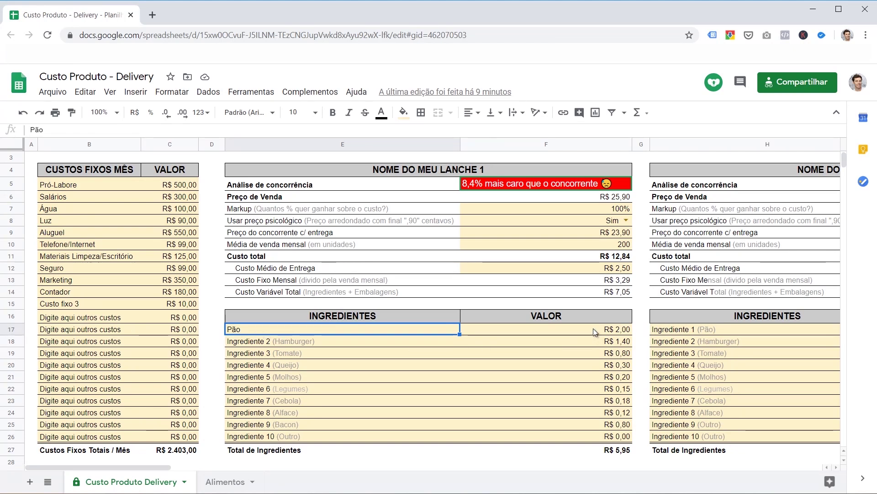
click(518, 328)
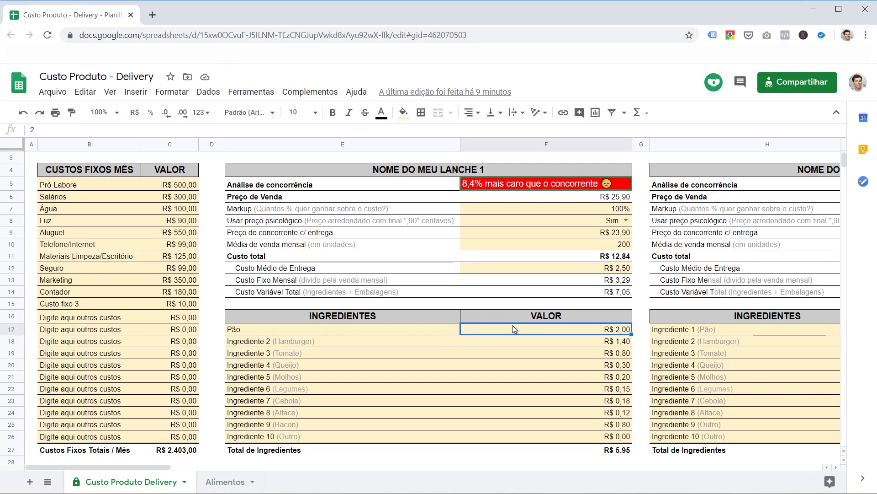
text(1,00)
key(Return)
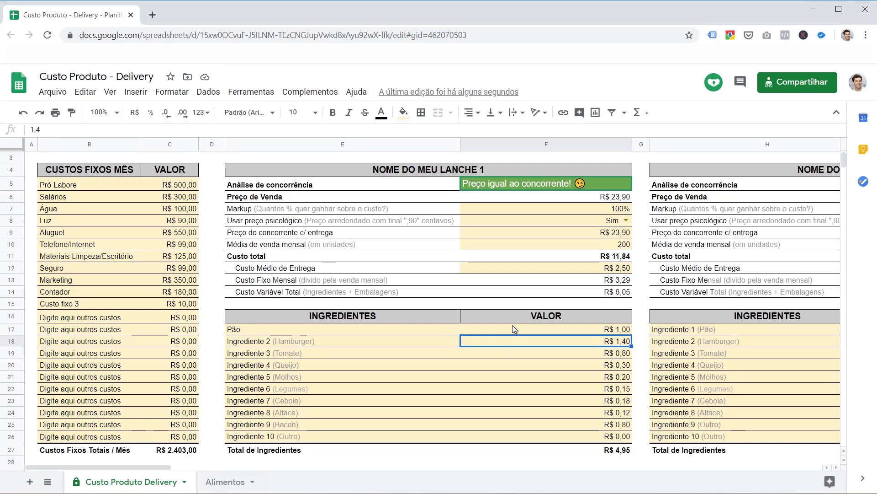
Set the value of Ingrediente 2 (Hamburger) in the Lanche 1 block to R$ 0,80.
click(272, 341)
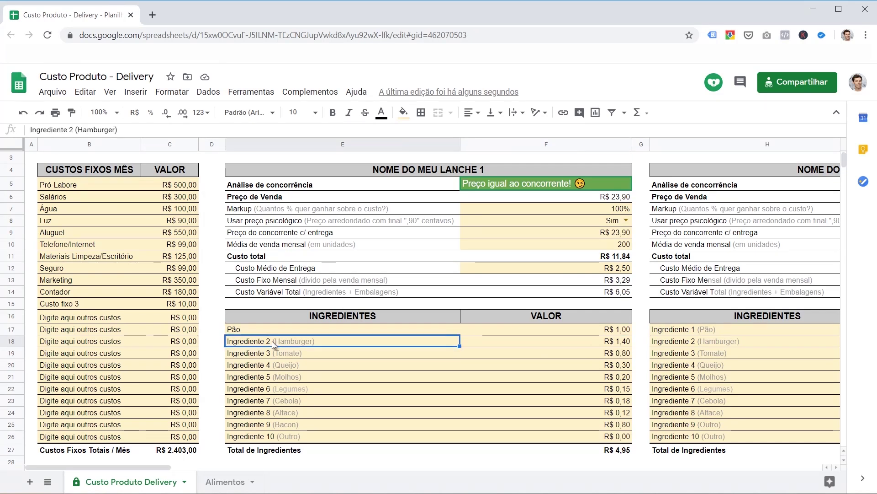
click(567, 341)
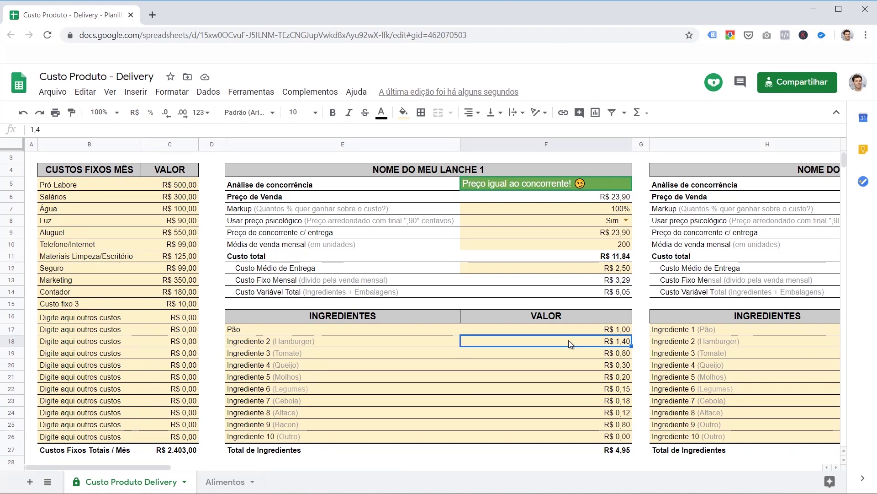
text(0,8)
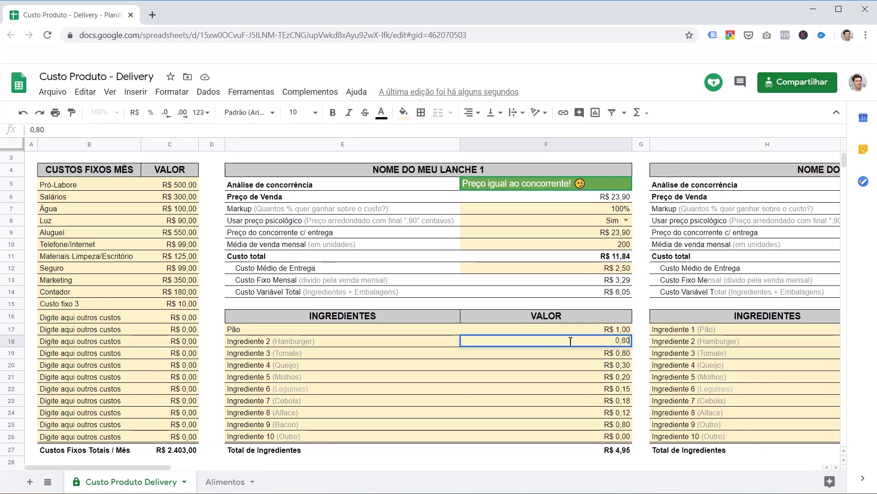
key(Return)
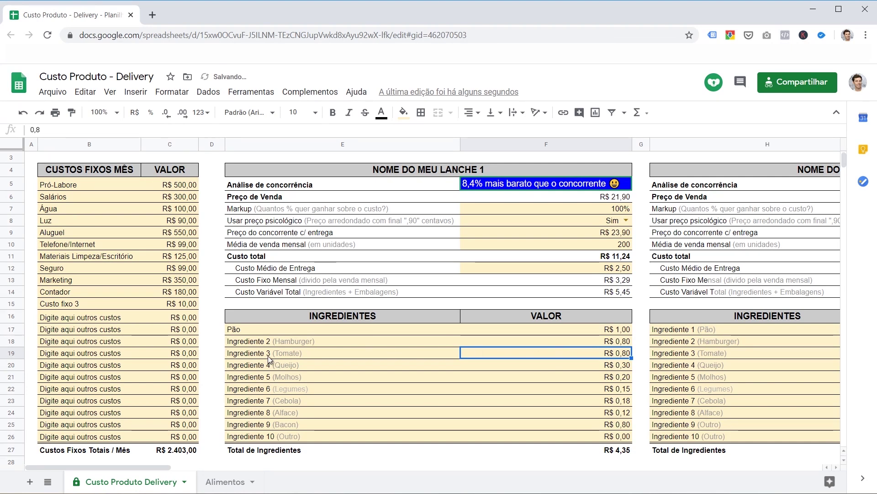
Look through the Lanche 1 ingredient rows for Tomate, Queijo, Molhos and Legumes.
key(Left)
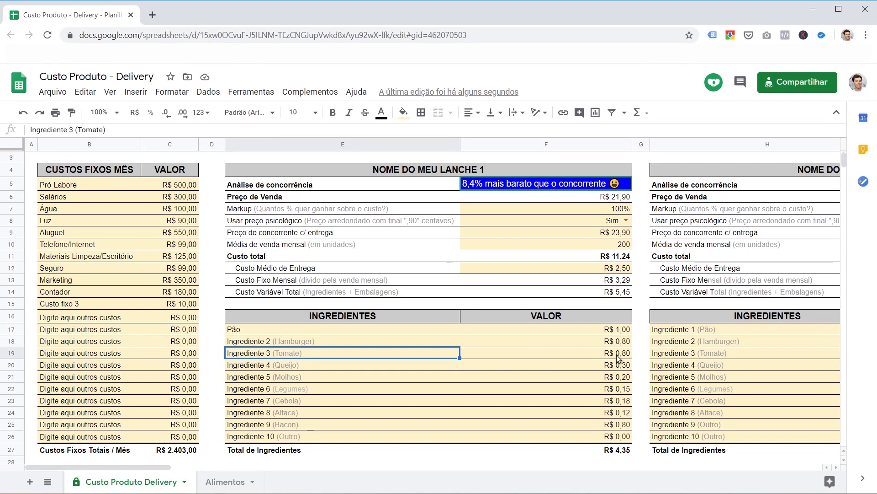
key(Right)
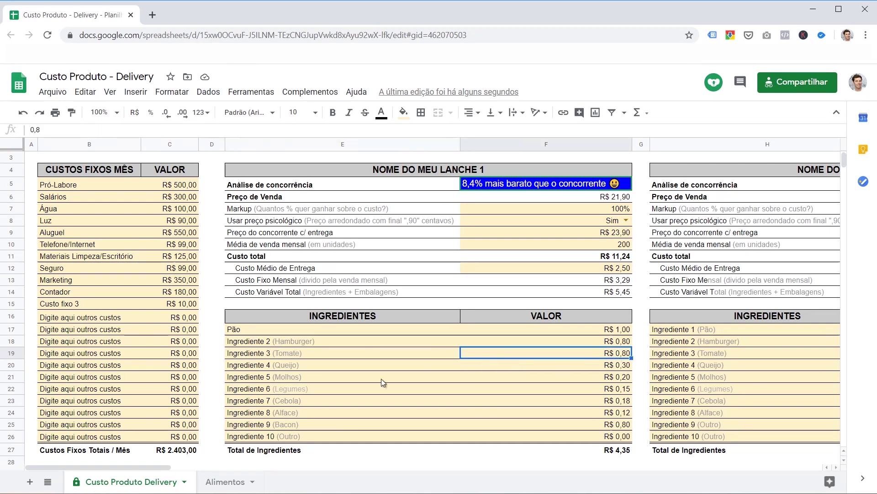
click(284, 365)
click(292, 376)
click(283, 389)
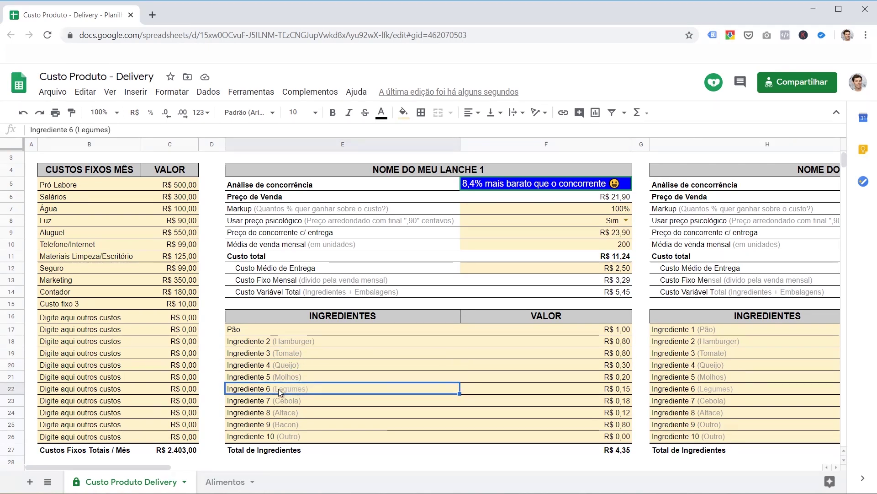
Replace the "Ingrediente 7" part of the Cebola row's name with Picles, keeping "(Cebola)".
click(257, 403)
double_click(258, 402)
double_click(231, 400)
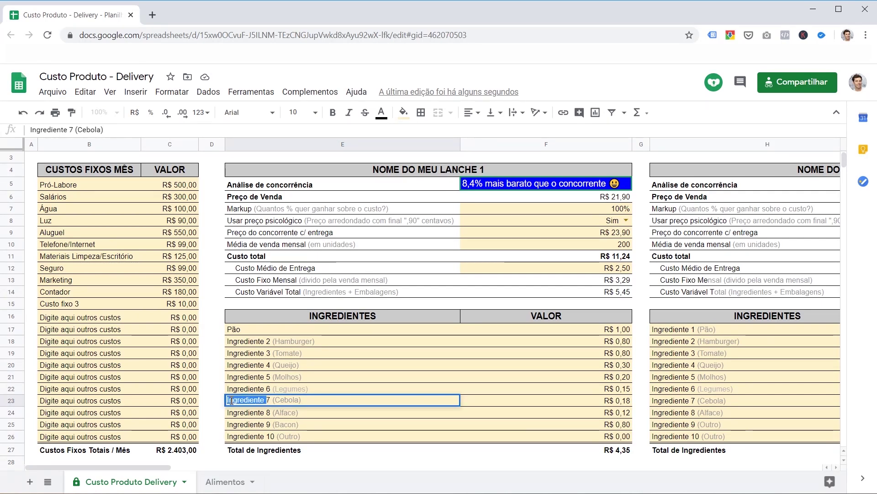
text(Picles)
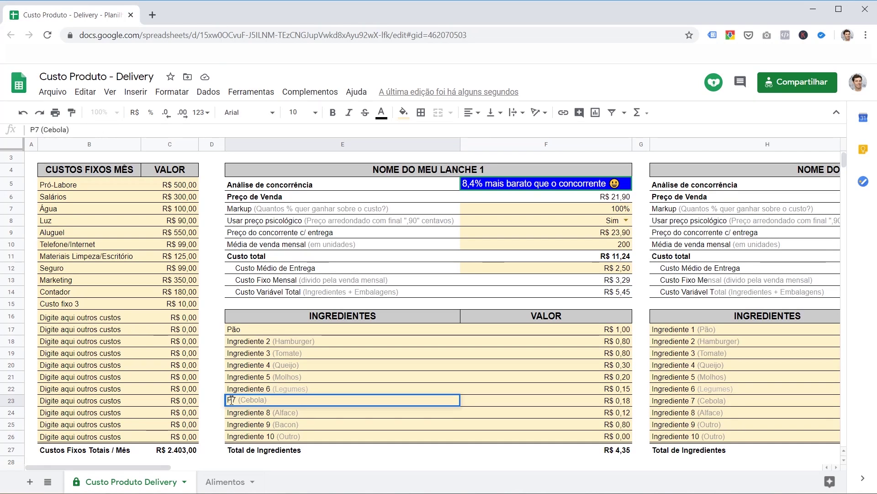
key(Delete)
key(Return)
Set the value of the Picles (Cebola) ingredient to R$ 0,22.
click(259, 397)
click(616, 401)
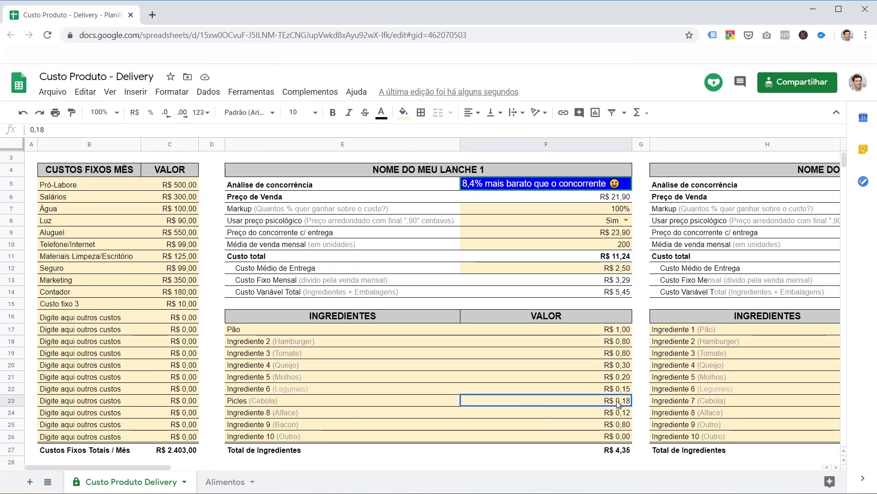
text(0,22)
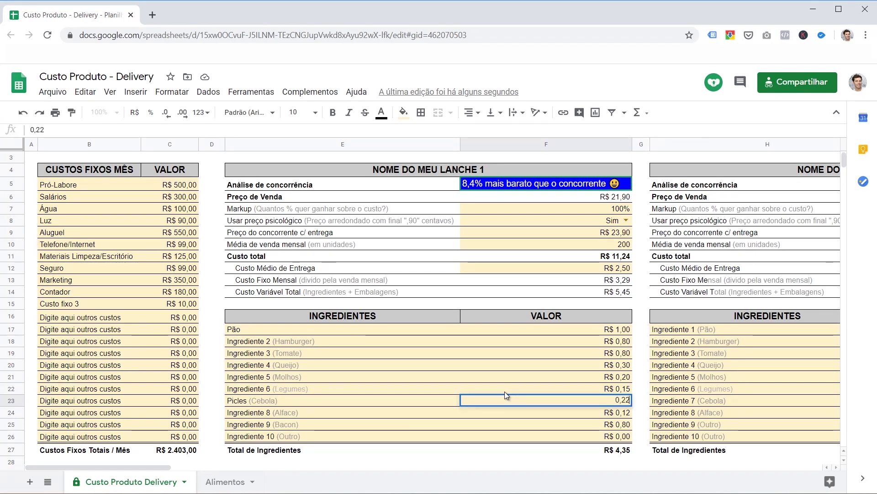
key(Return)
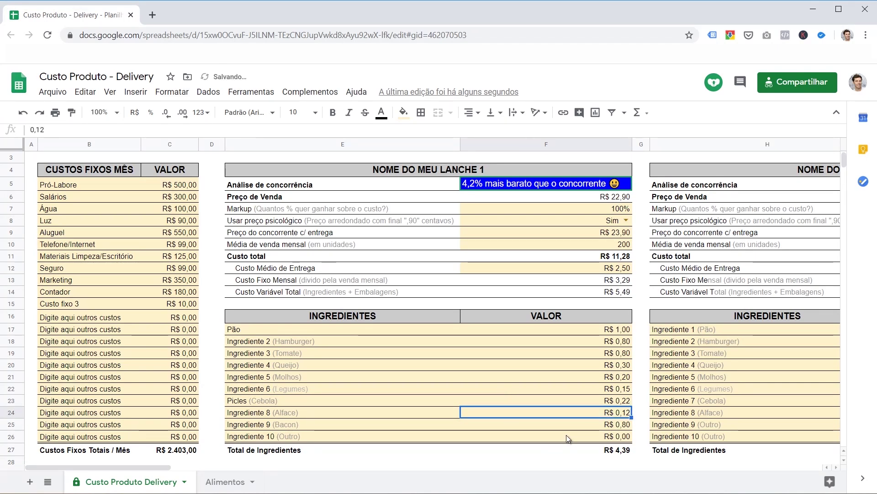
Set the value of Ingrediente 9 (Bacon) in the Lanche 1 block to 0.
click(277, 426)
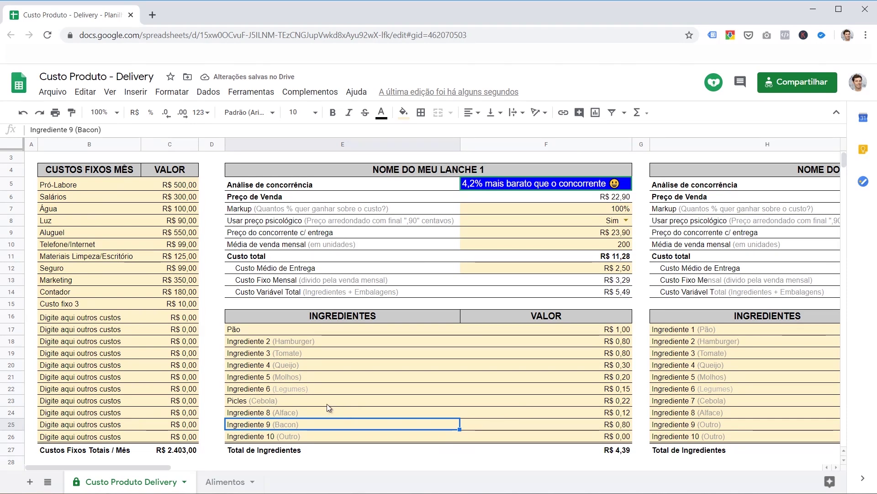
click(622, 425)
text(0)
key(Return)
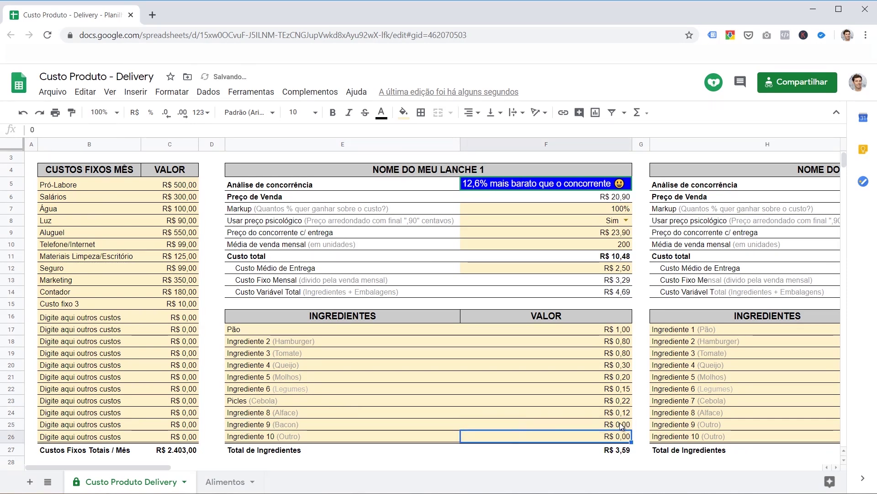
Check the Total de Ingredientes formula against the selected Lanche 1 ingredient values.
click(625, 452)
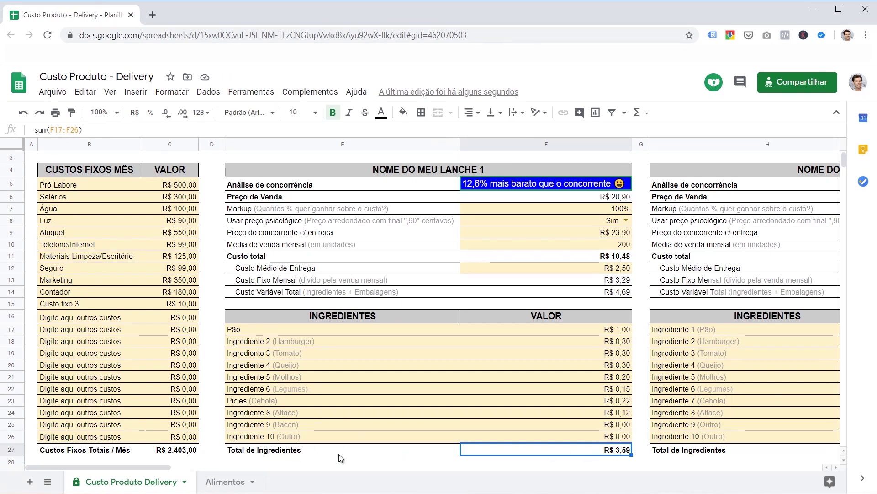
drag(626, 330, 626, 438)
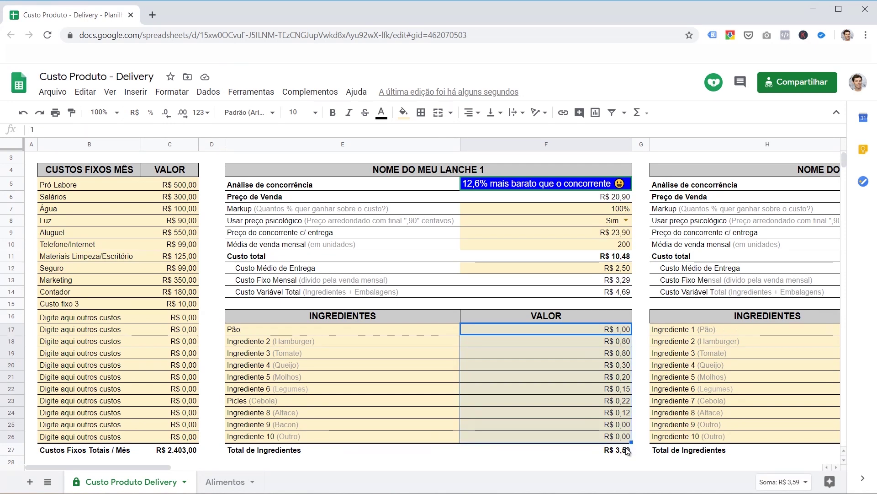
click(620, 455)
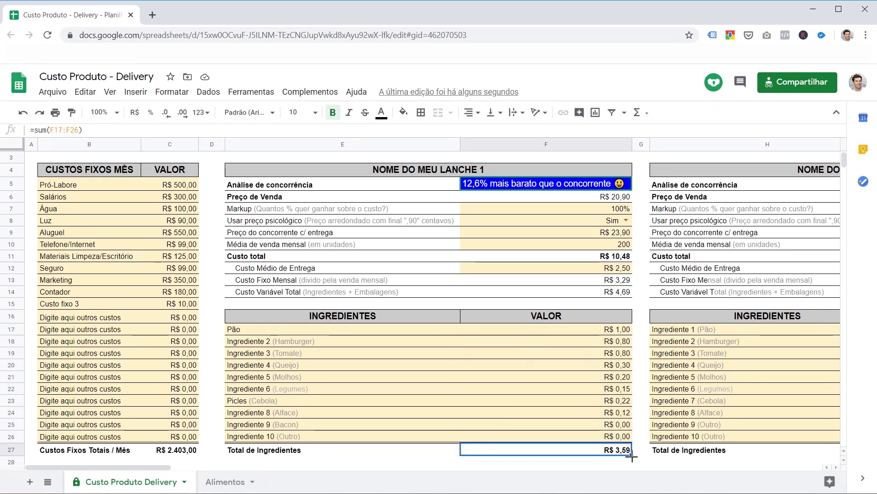
Review Lanche 1's EMBALAGENS table, going through the Plástico, Saco de papel and Guardanapos items and their values.
scroll(622, 453, down, 3)
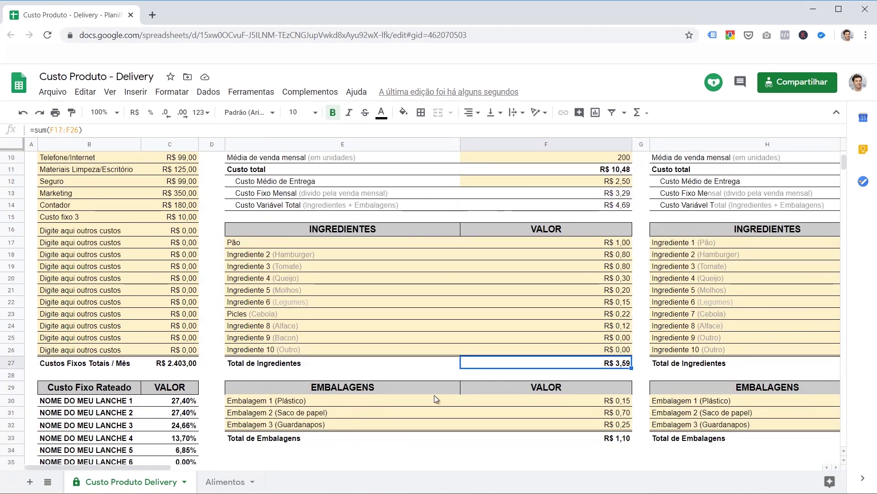
click(333, 389)
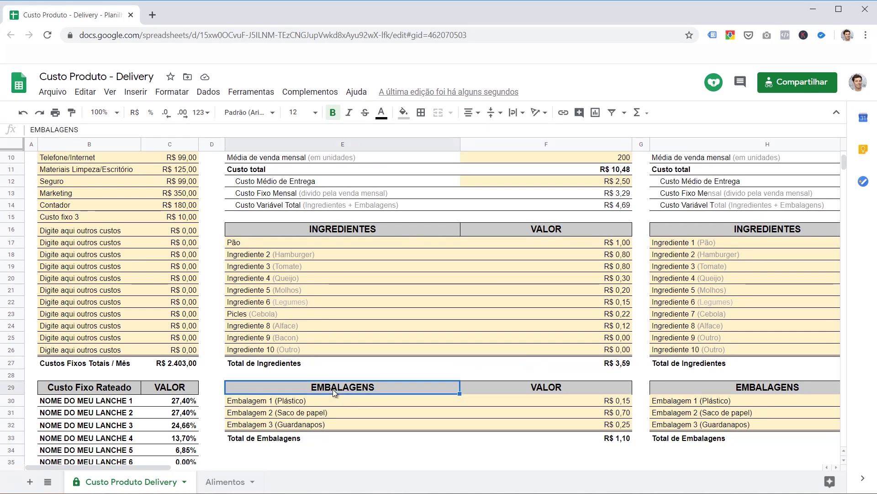
click(293, 404)
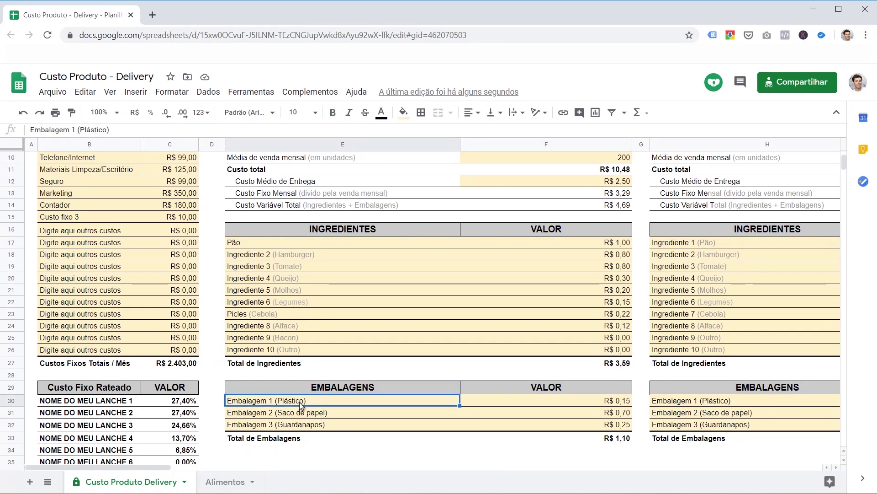
click(322, 416)
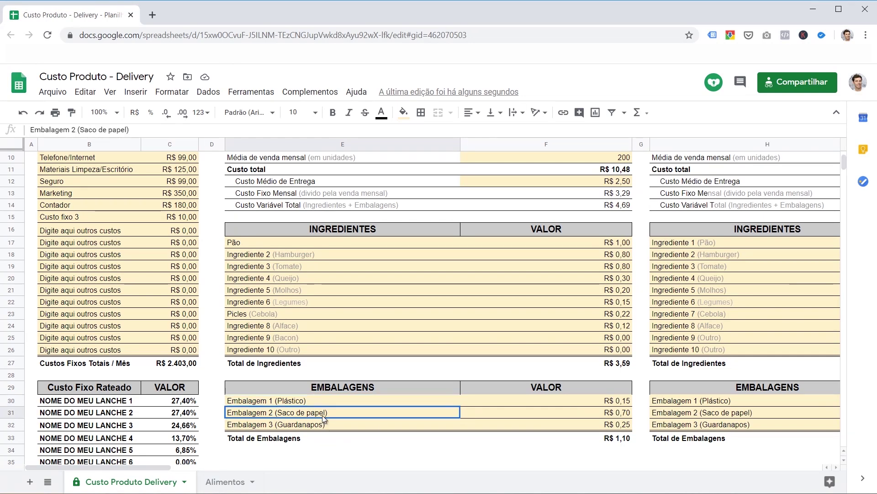
click(420, 425)
drag(629, 403, 608, 423)
click(426, 426)
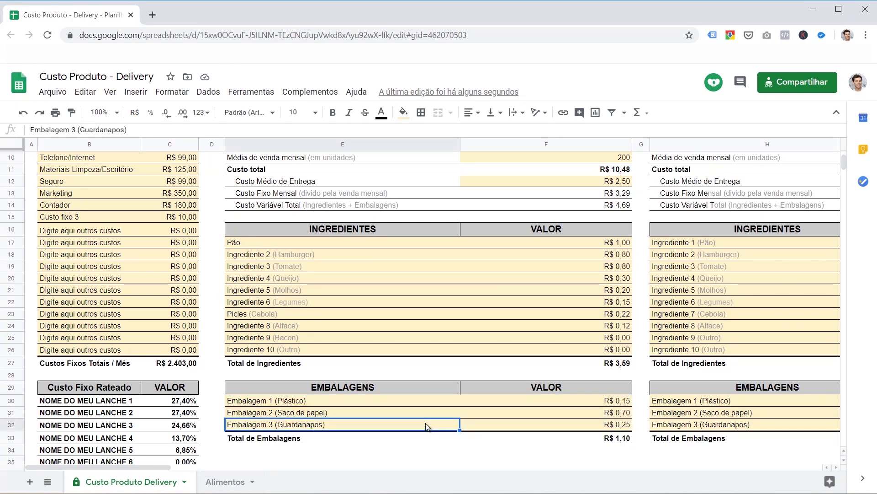
Inspect the Total de Embalagens formula and find the Custo Variável Total row that combines ingredients and packaging.
drag(629, 402, 629, 422)
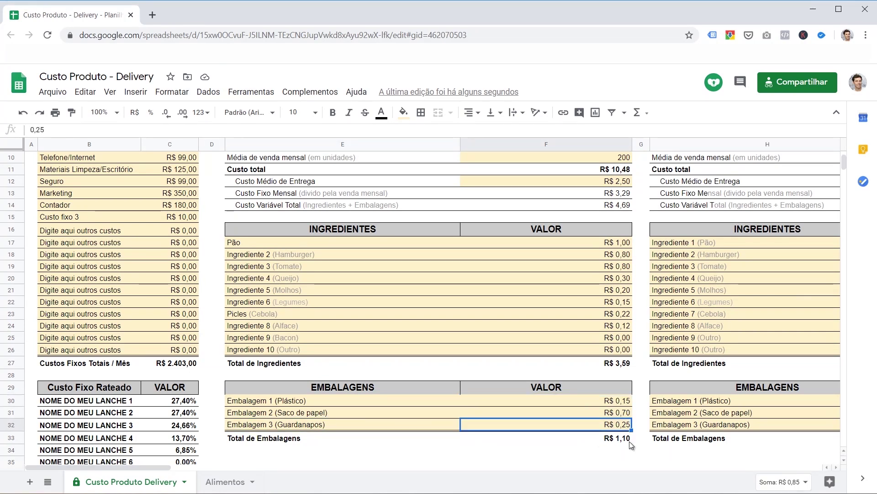
click(618, 437)
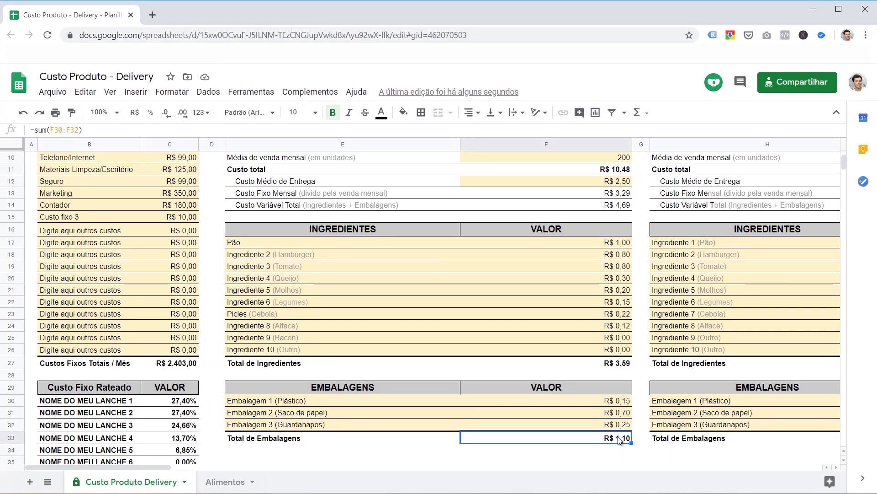
scroll(613, 418, up, 1)
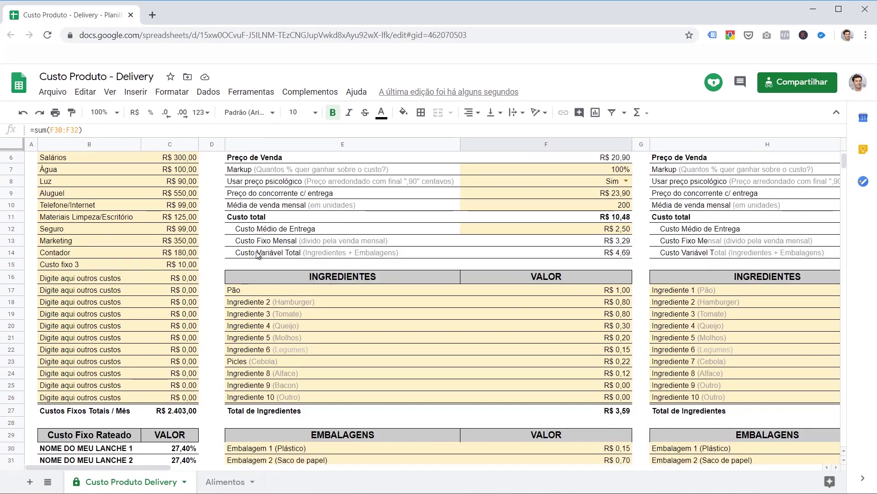
click(306, 255)
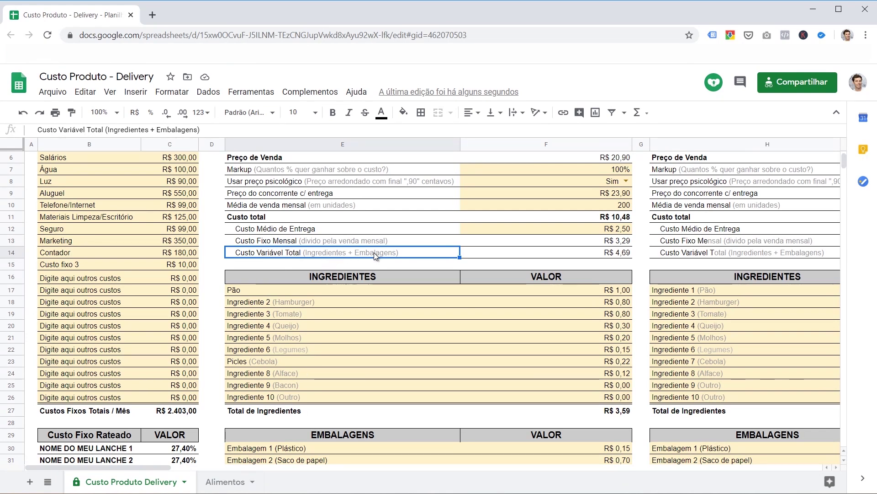
Inspect the formulas behind Lanche 1's Custo Variável Total and Custo Fixo Mensal, tracing the cells they reference.
click(617, 254)
scroll(618, 256, down, 1)
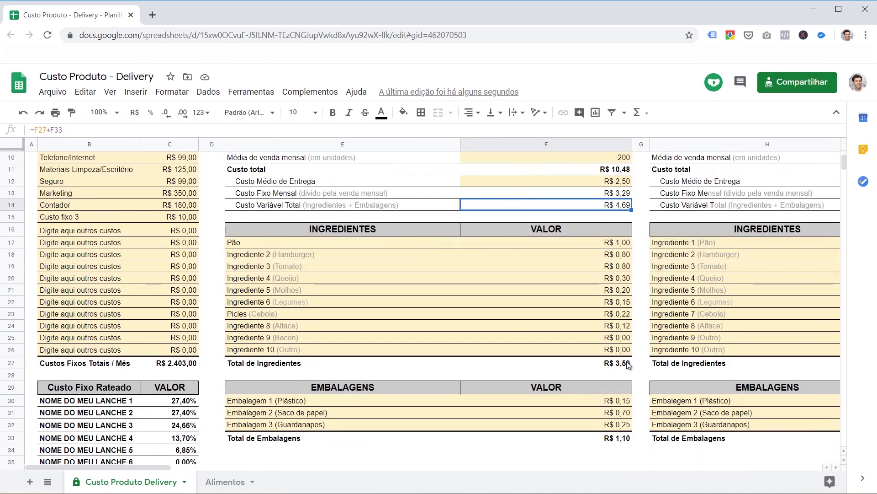
double_click(618, 209)
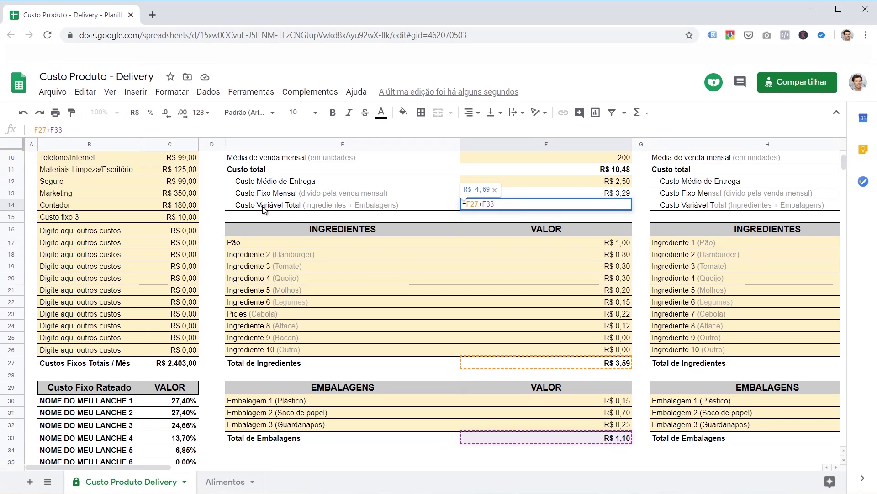
key(Return)
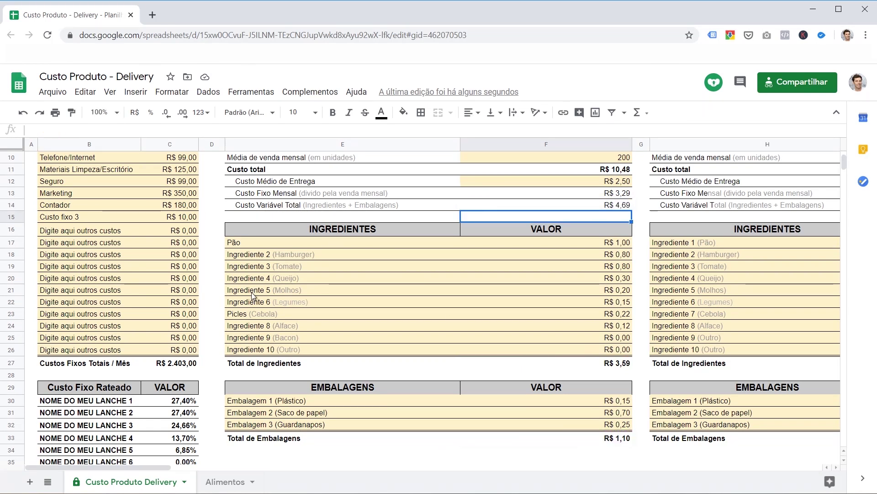
click(272, 206)
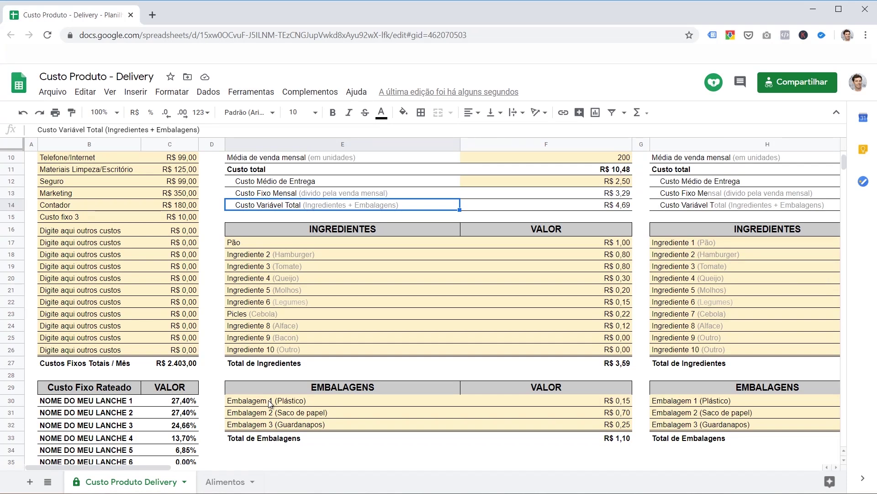
click(620, 207)
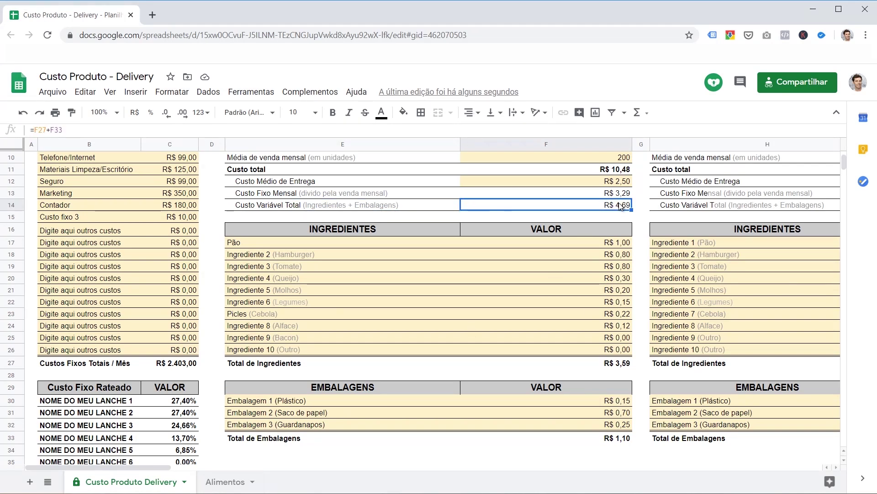
click(287, 197)
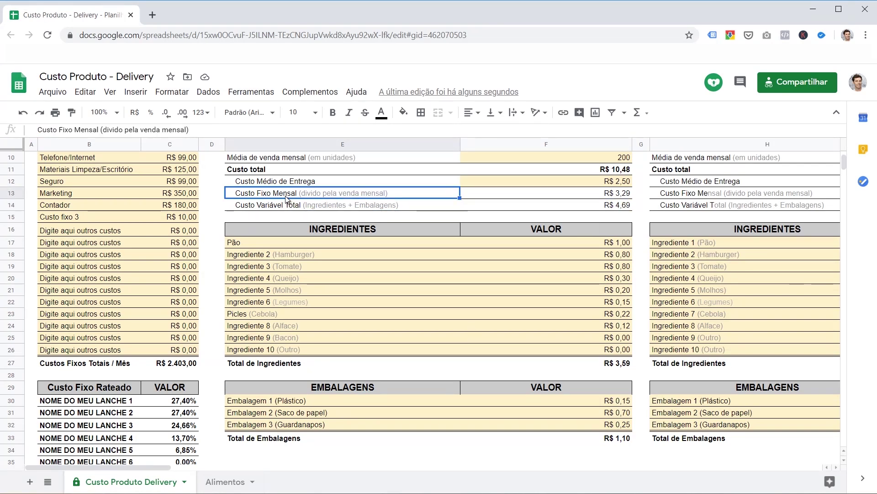
click(626, 197)
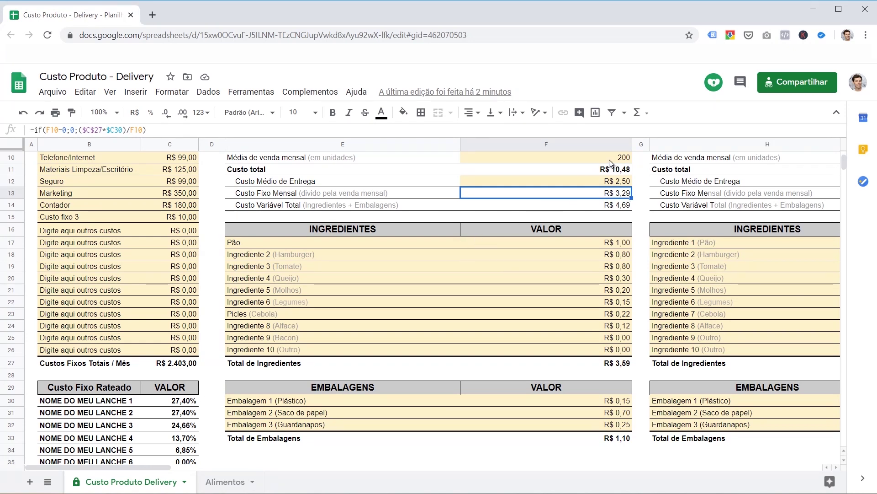
Set Lanche 1's Média de venda mensal to 100 units.
scroll(611, 191, up, 2)
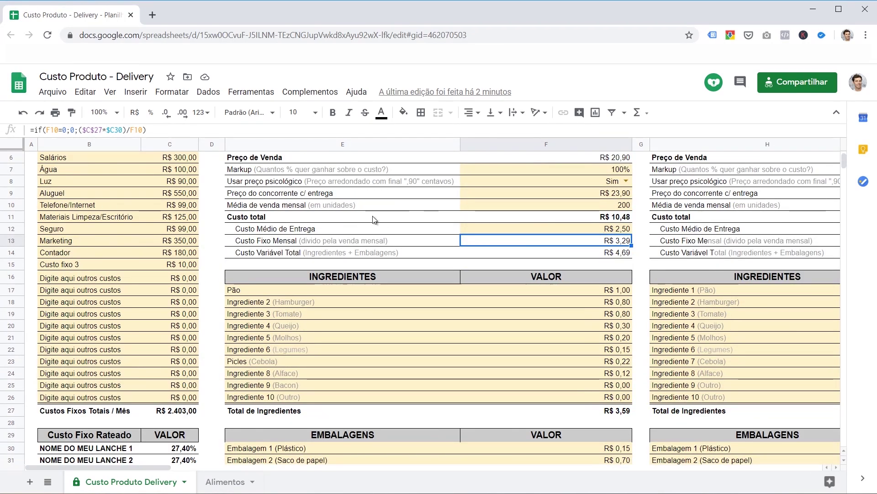
click(247, 207)
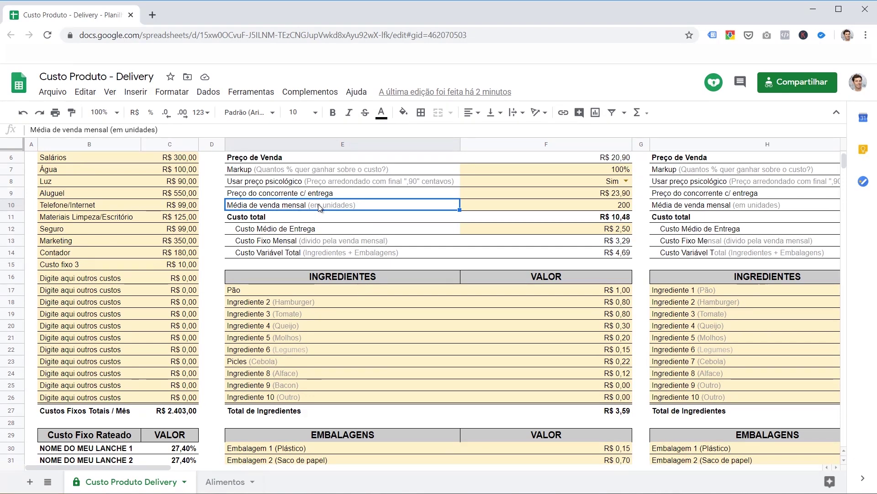
click(622, 208)
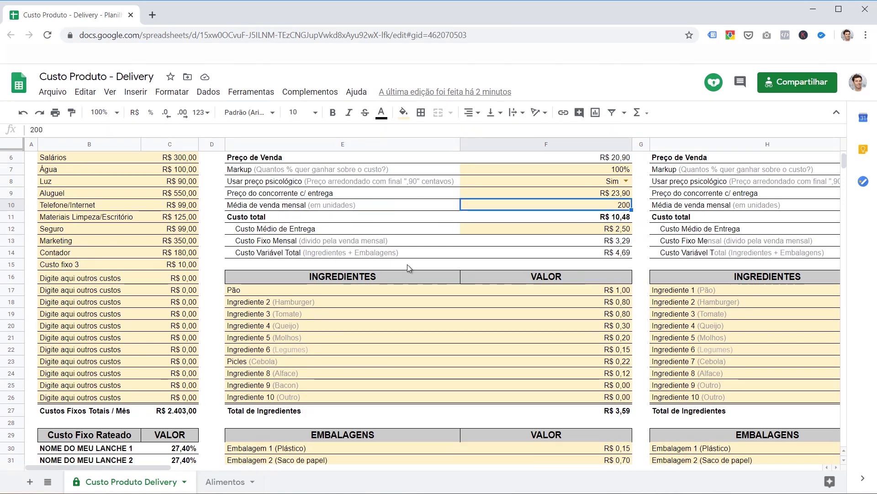
scroll(407, 265, up, 1)
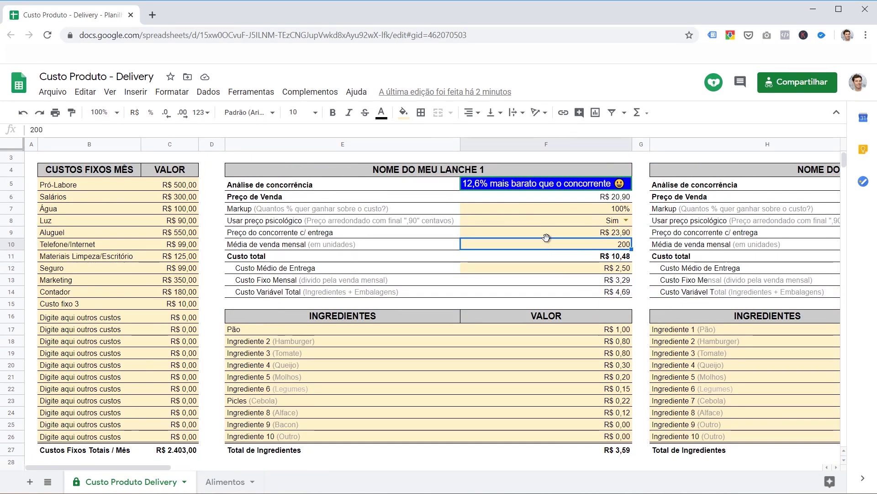
text(100)
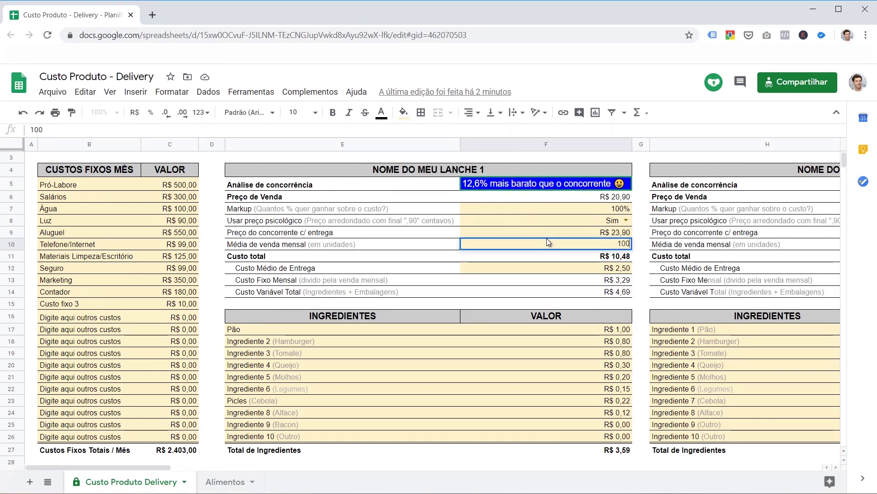
key(Return)
click(546, 242)
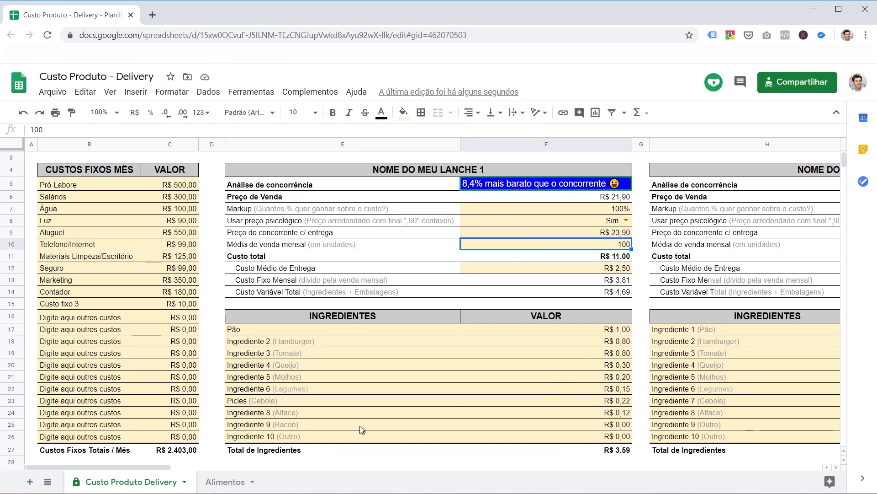
Review the Média de venda mensal values in the Lanche 2 and Lanche 3 blocks.
drag(153, 470, 242, 475)
click(434, 178)
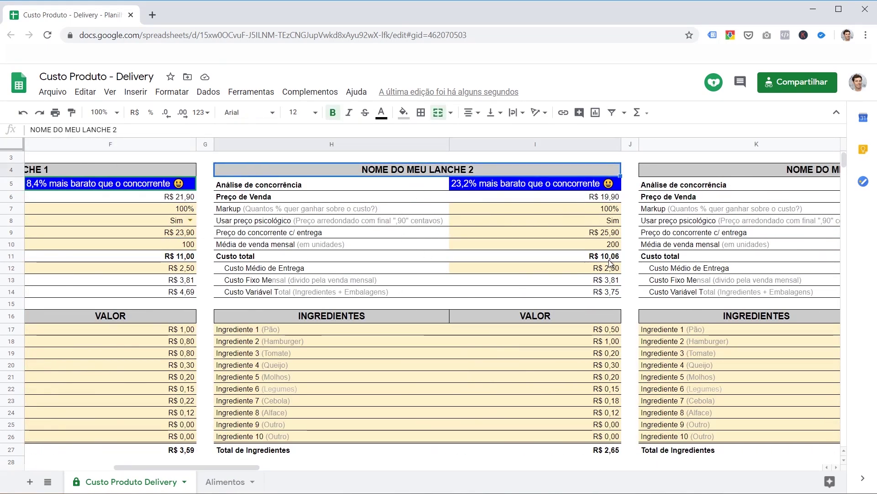
click(548, 244)
drag(246, 469, 341, 461)
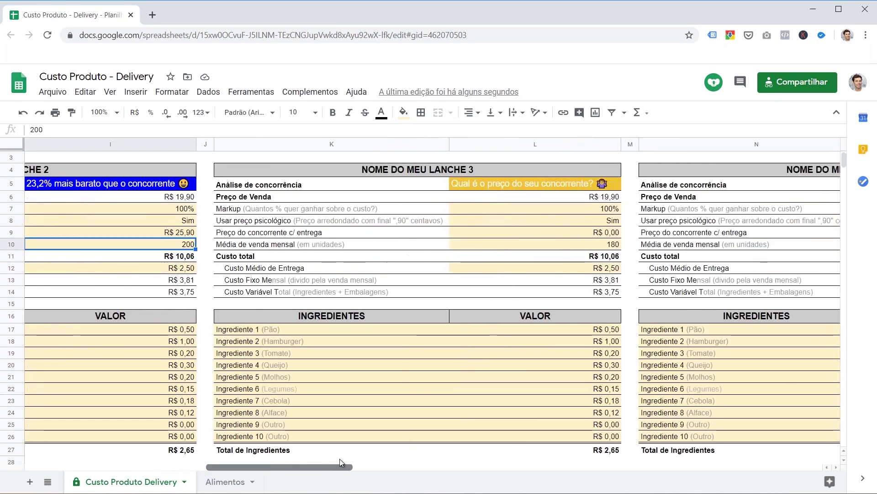
click(609, 246)
Set the Média de venda mensal in the Lanche 4 block to 0.
drag(314, 468, 384, 458)
click(600, 246)
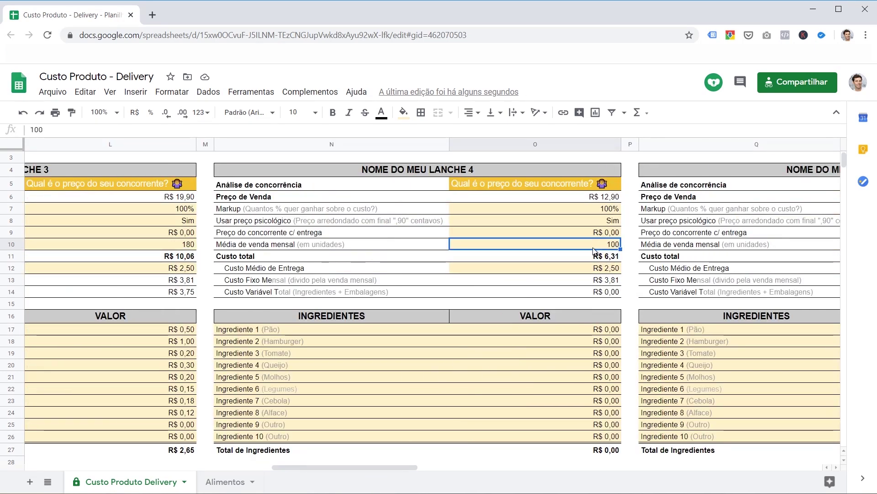
text(0)
key(Return)
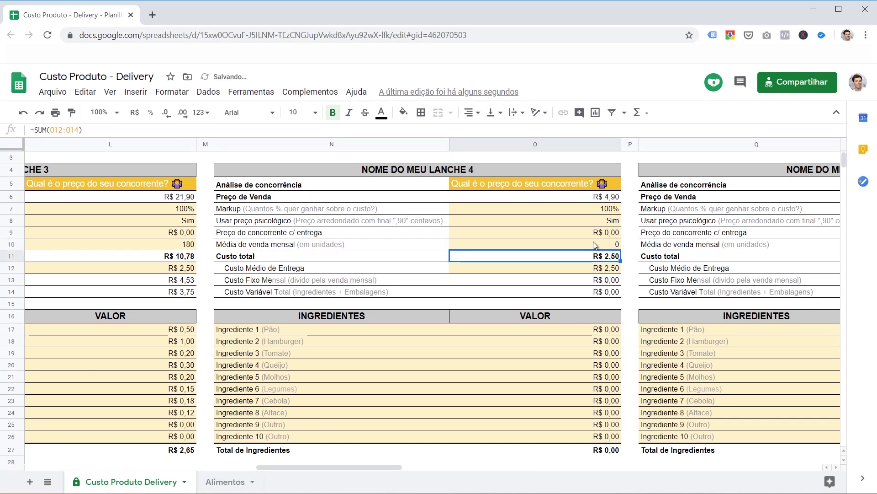
click(611, 246)
Set the Média de venda mensal in the Lanche 5 block to 0.
drag(338, 465, 481, 462)
click(616, 247)
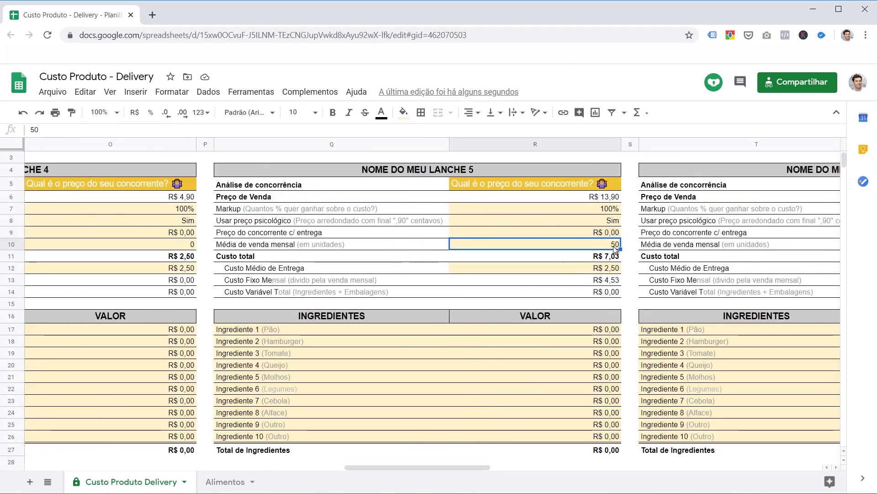
text(0)
key(Return)
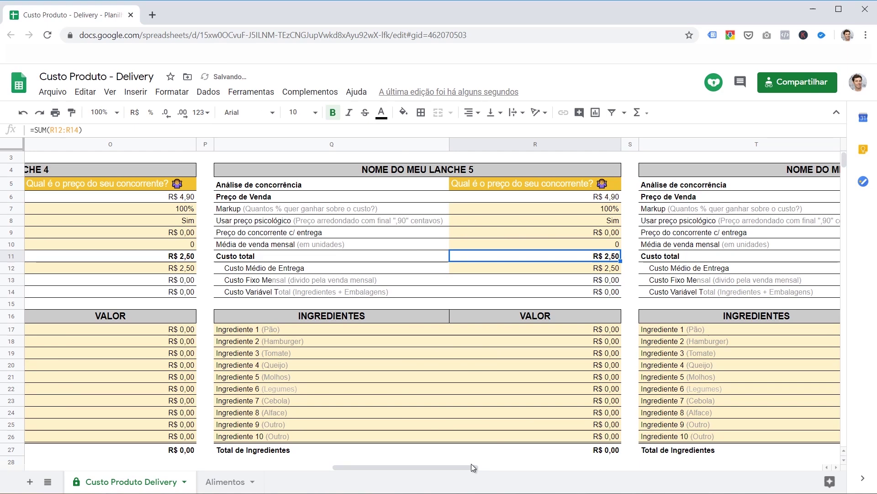
Check the Média de venda mensal in the Lanche 6 block, and recheck it for Lanche 1 and Lanche 4.
drag(475, 467, 562, 468)
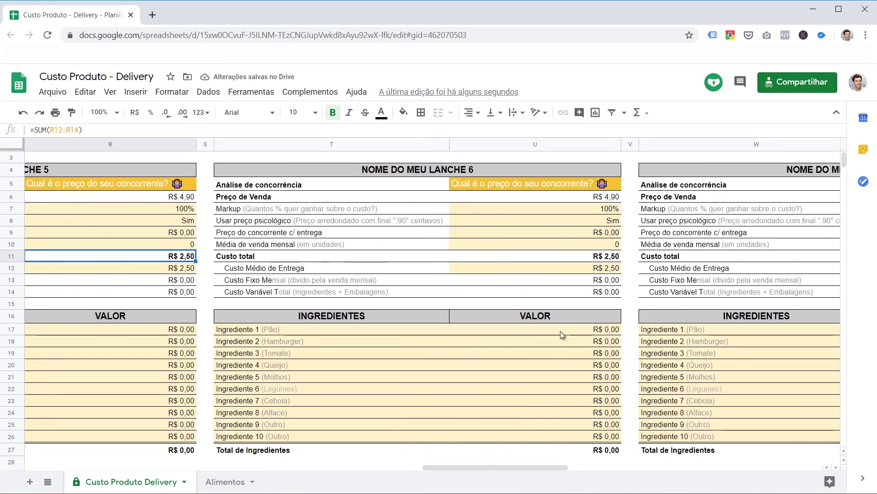
drag(508, 468, 138, 410)
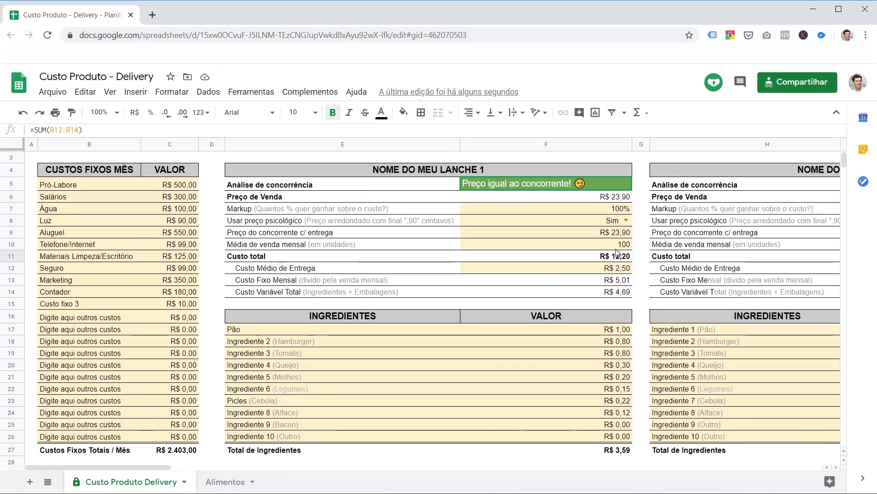
click(608, 244)
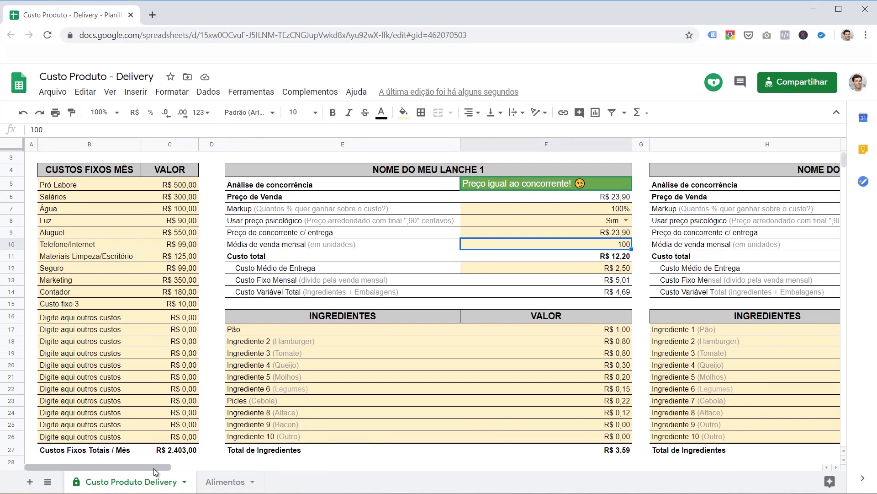
drag(154, 468, 405, 478)
click(601, 247)
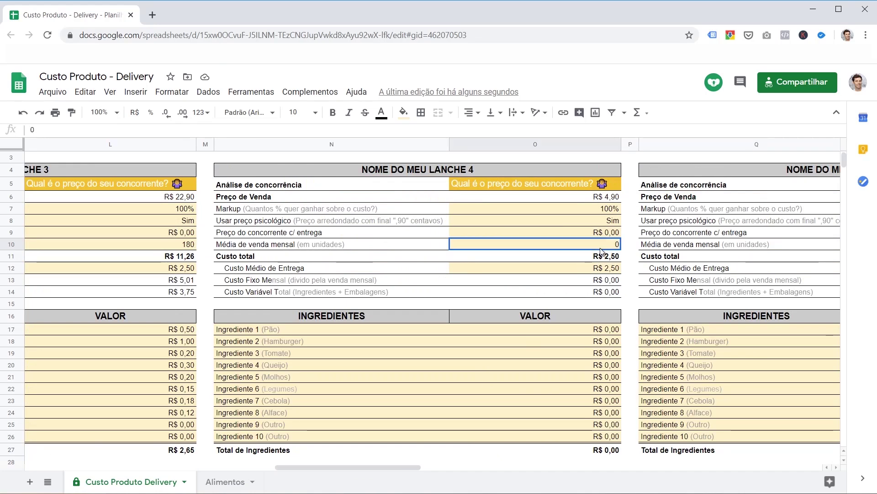
click(308, 463)
drag(308, 465, 22, 479)
Examine the Custos Fixos Totais / Mês formula and how the Custo Fixo Rateado table splits it among the ten lanches.
scroll(97, 318, down, 5)
scroll(97, 318, up, 3)
click(210, 345)
scroll(152, 344, down, 3)
click(159, 280)
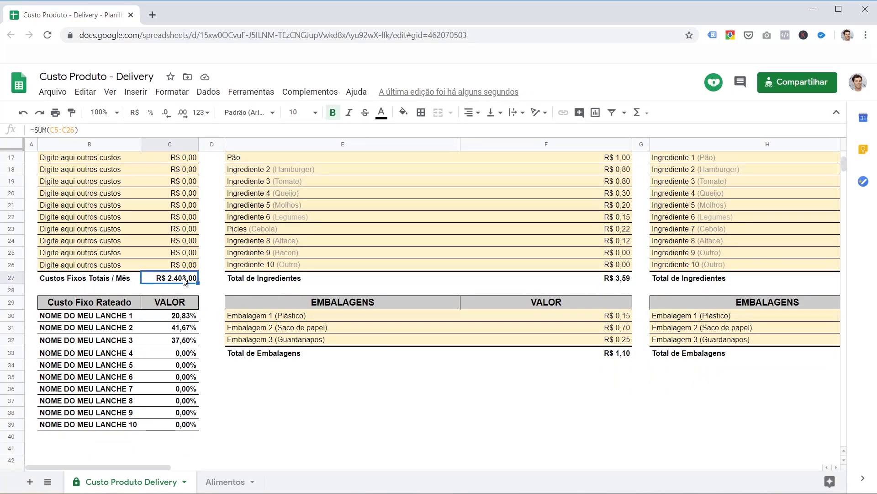
drag(96, 320, 174, 425)
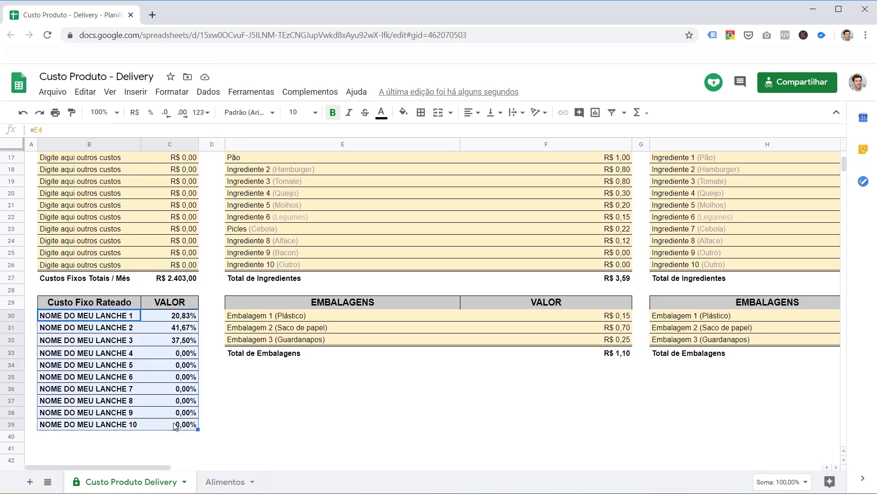
click(238, 417)
drag(183, 315, 114, 425)
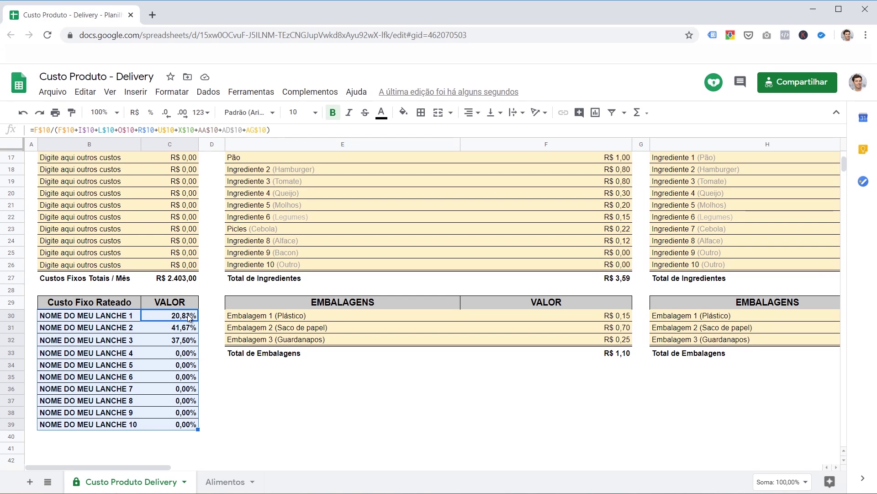
click(170, 278)
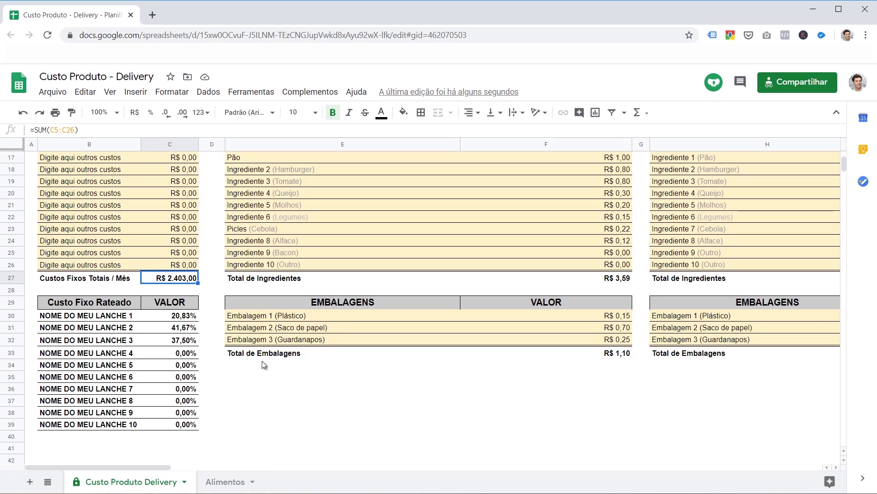
Compare Lanche 1's Média de venda mensal with its percentage and formula in the Custo Fixo Rateado table.
scroll(262, 361, up, 1)
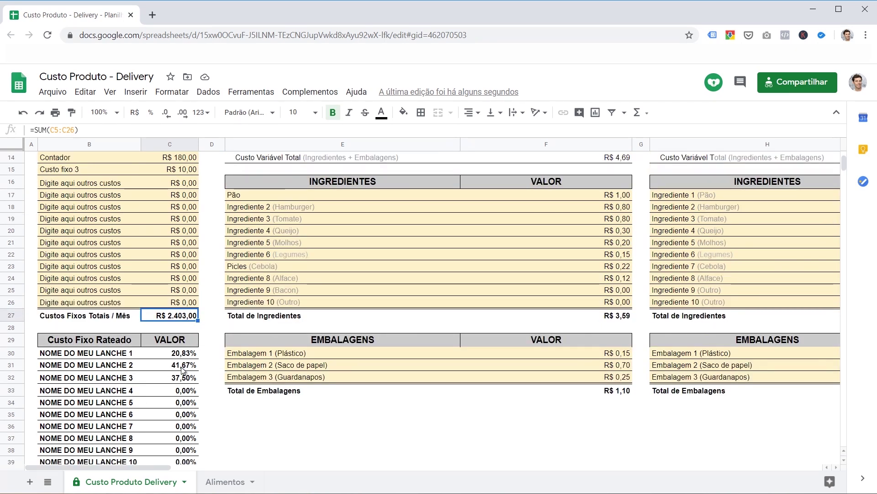
scroll(593, 256, up, 3)
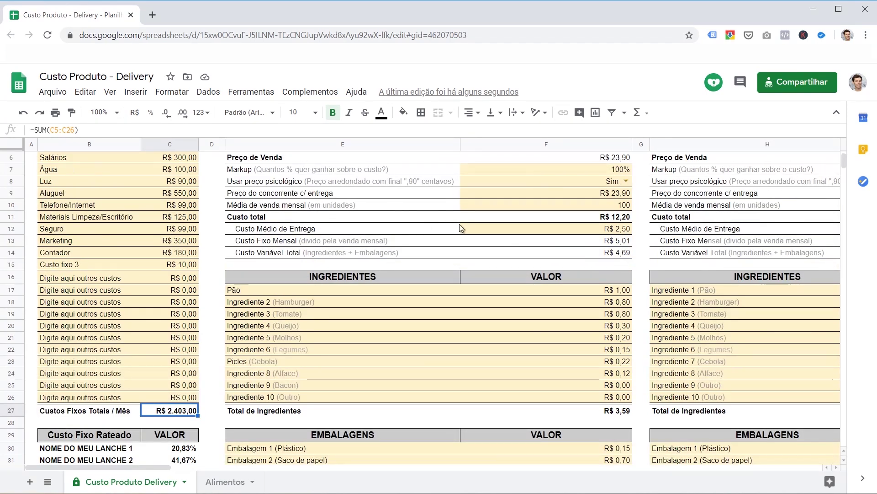
scroll(426, 228, up, 1)
click(288, 249)
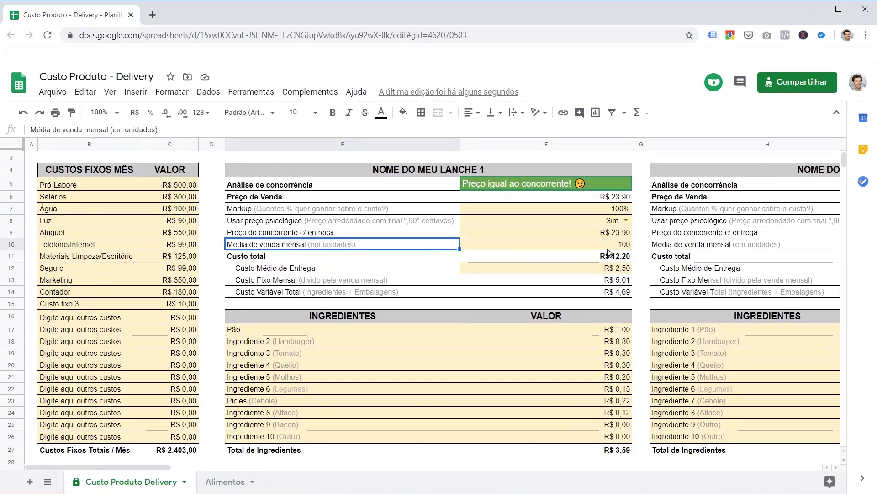
click(612, 244)
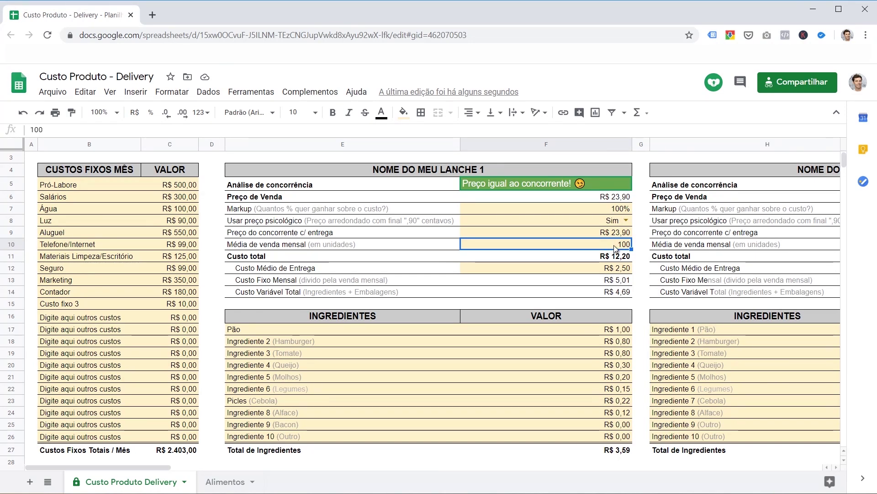
scroll(524, 253, down, 3)
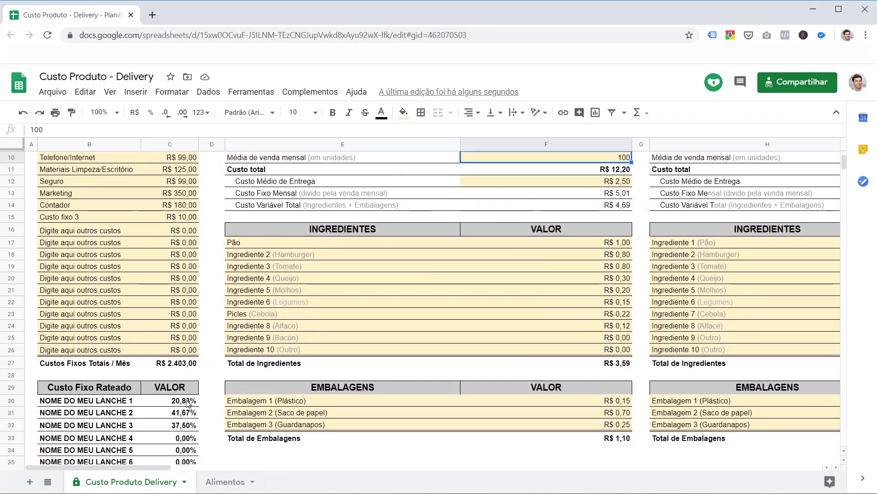
click(183, 402)
scroll(182, 402, down, 2)
Inspect the Custo Médio de Entrega row and its value in the Lanche 1 block.
scroll(539, 343, up, 5)
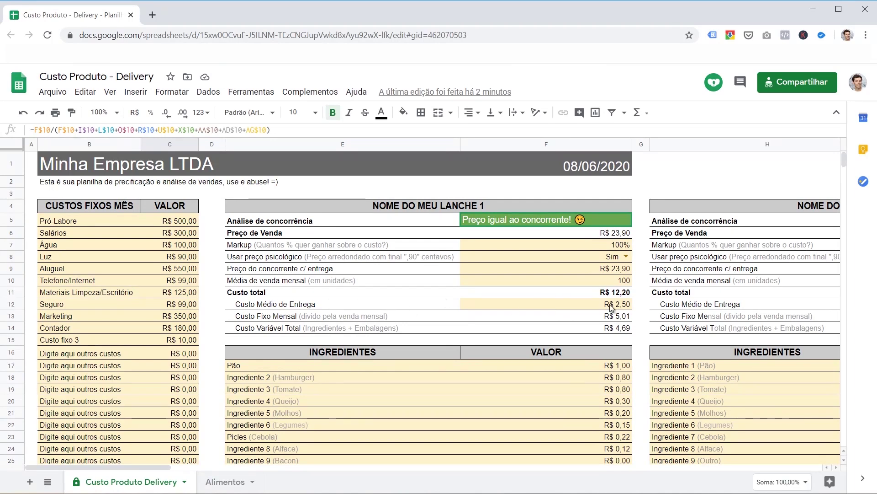
click(526, 304)
click(308, 308)
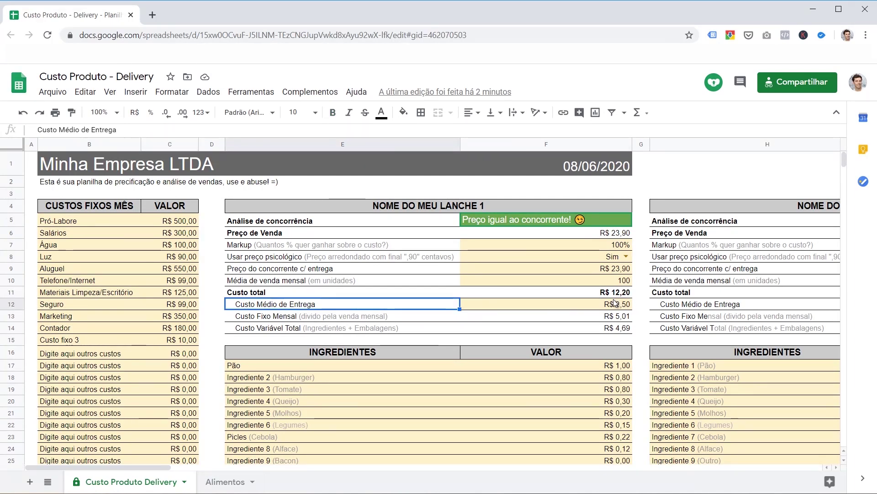
click(549, 306)
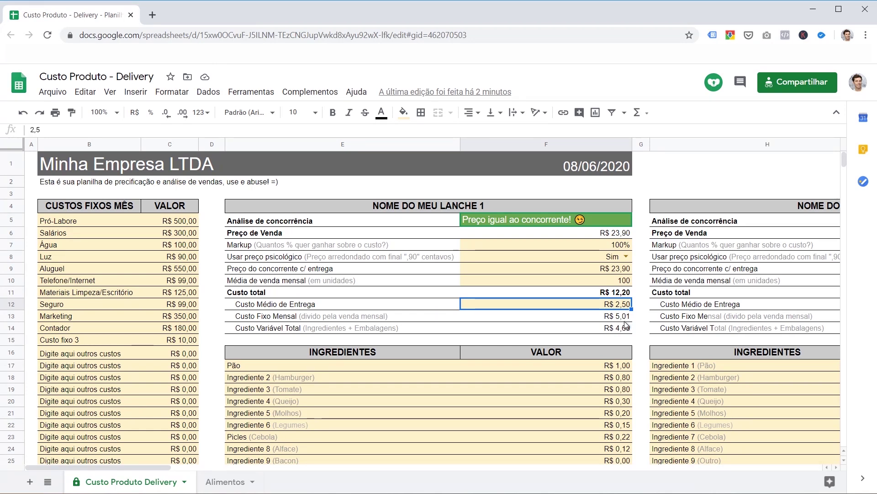
Compare Lanche 1's Custo total formula with its delivery, monthly fixed and variable cost components.
drag(626, 328, 623, 303)
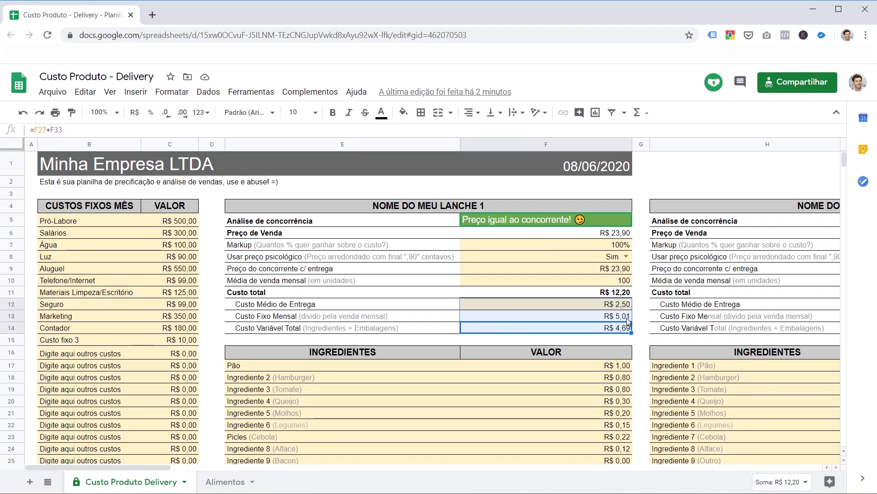
click(617, 293)
double_click(617, 293)
key(Return)
key(Up)
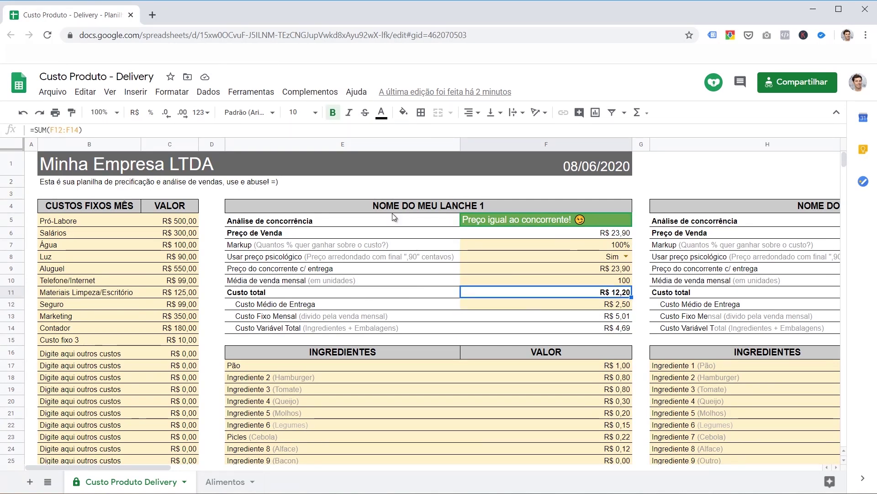
click(627, 283)
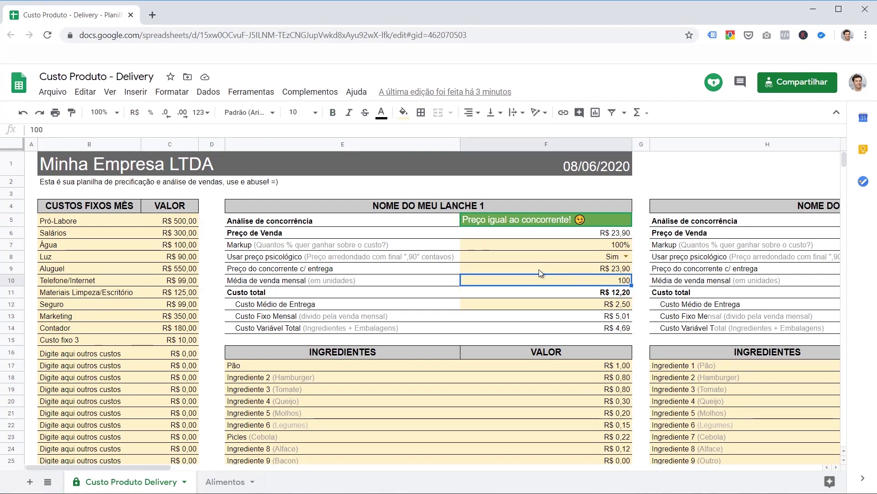
text(96)
key(Return)
key(Up)
text(12)
key(Return)
Set Lanche 1's Média de venda mensal to 150 and check its Custo Fixo Mensal formula.
click(612, 279)
text(150)
key(Return)
click(616, 282)
click(619, 317)
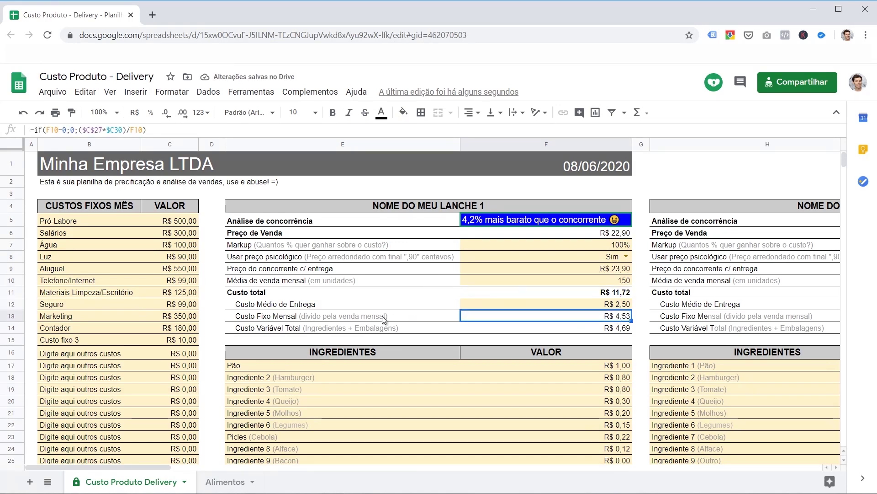
Enter 23,9 as Lanche 1's Preço do concorrente c/ entrega.
scroll(372, 325, down, 3)
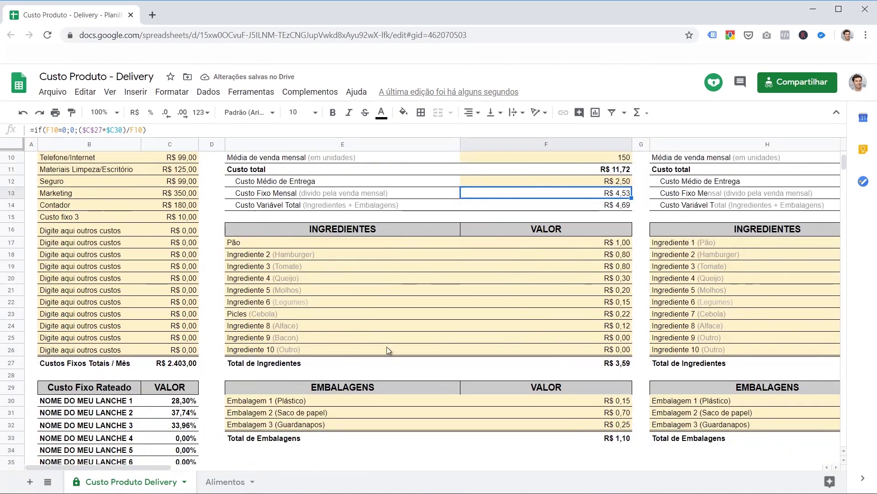
scroll(598, 338, up, 3)
click(397, 269)
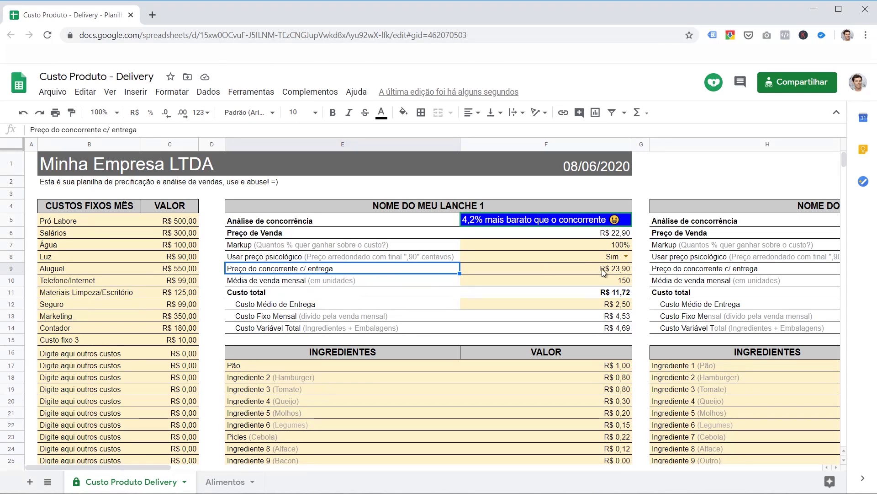
click(617, 271)
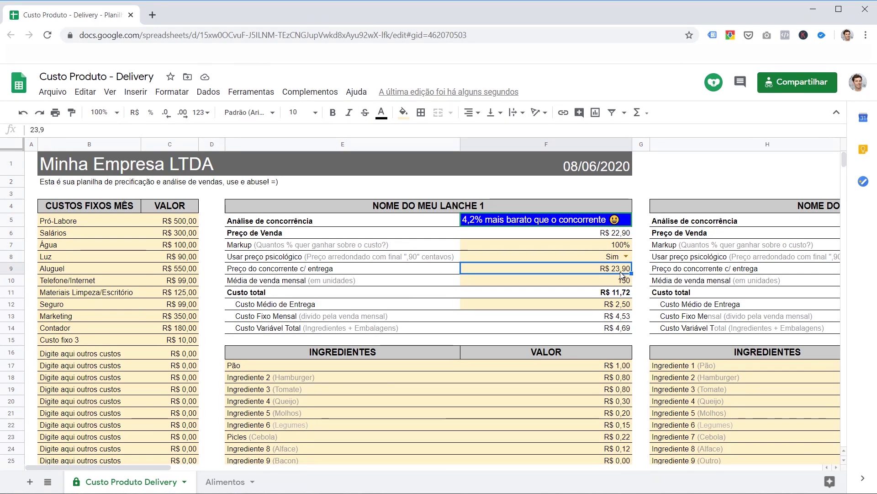
key(ctrl+z)
text(23,9)
key(Return)
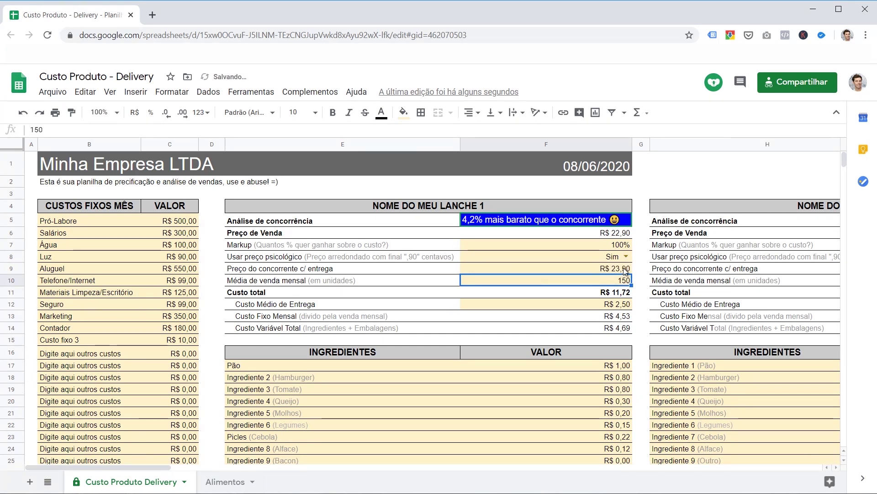
click(625, 270)
Review Lanche 1's Markup and set Usar preço psicológico to Não.
click(275, 259)
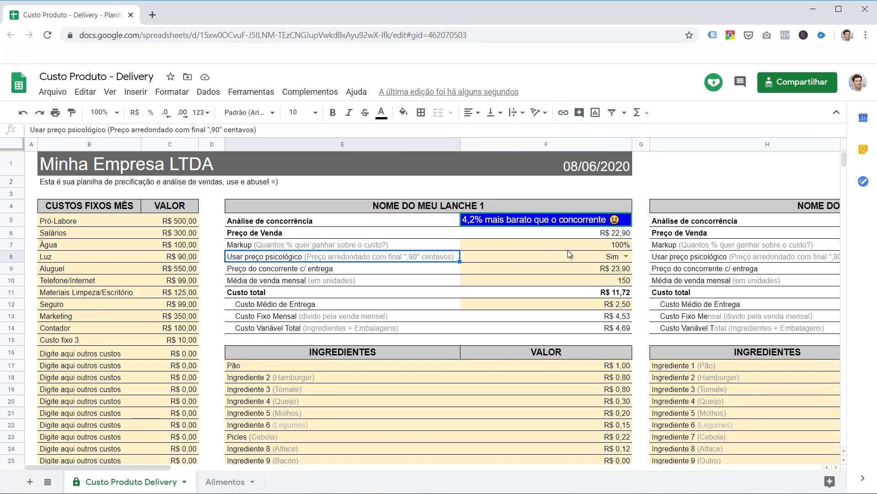
click(594, 259)
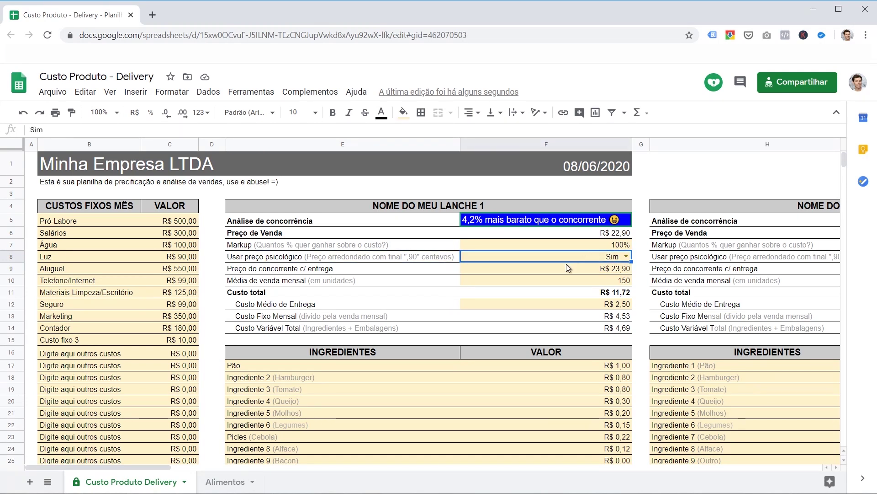
click(250, 246)
click(577, 243)
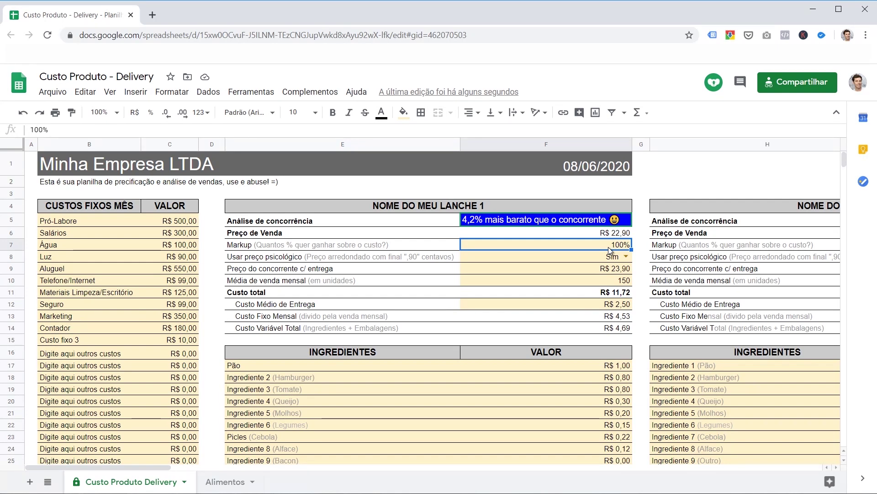
click(625, 256)
click(620, 281)
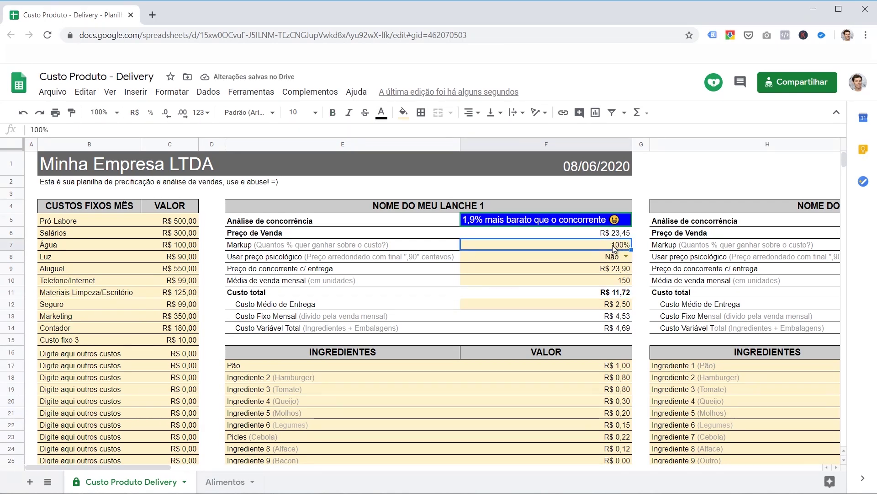
Examine the Custo total, Preço de Venda and Análise de concorrência formulas in the Lanche 1 block.
click(618, 296)
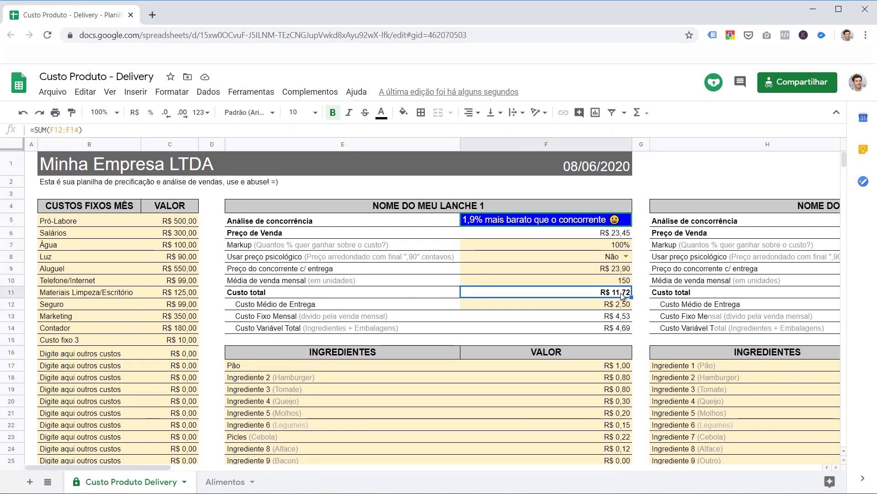
click(616, 235)
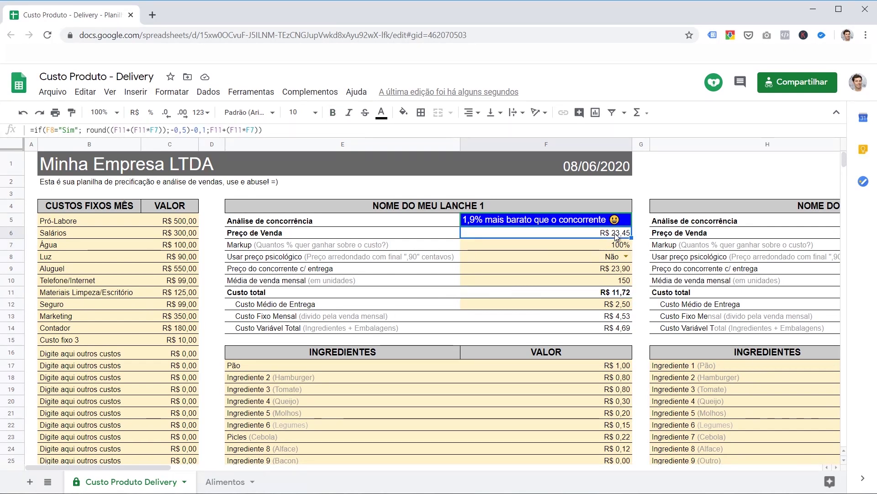
click(264, 237)
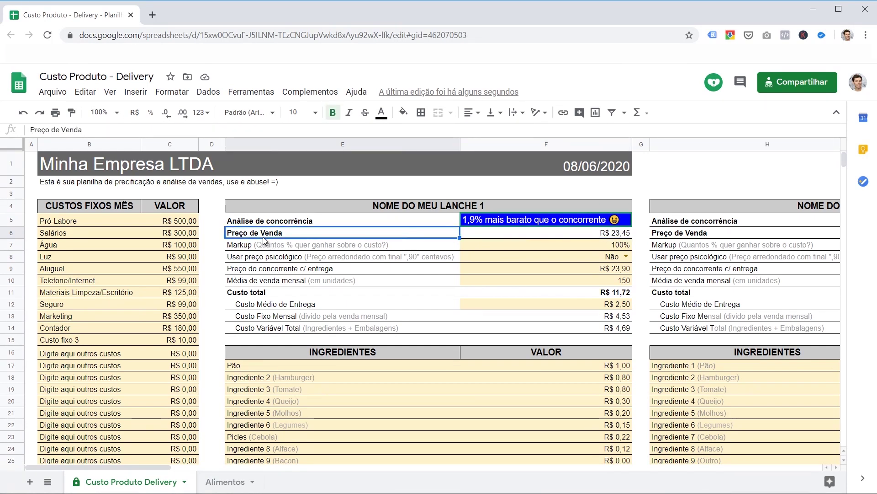
click(626, 234)
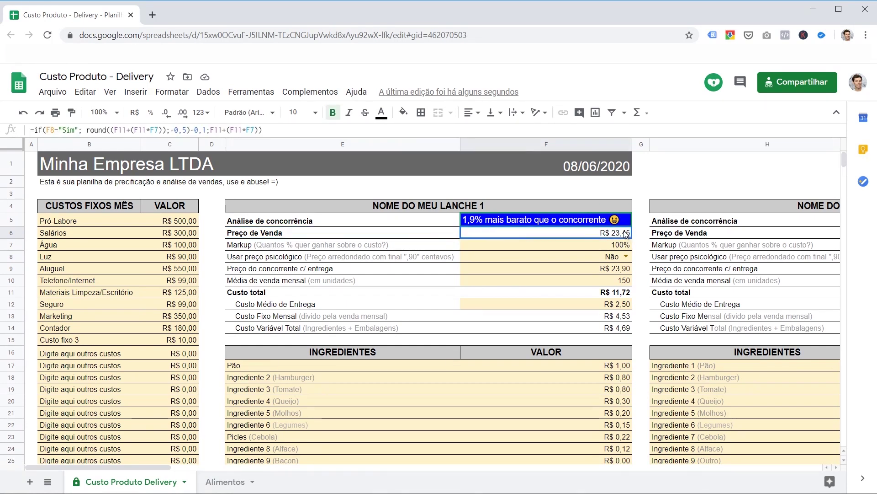
click(520, 221)
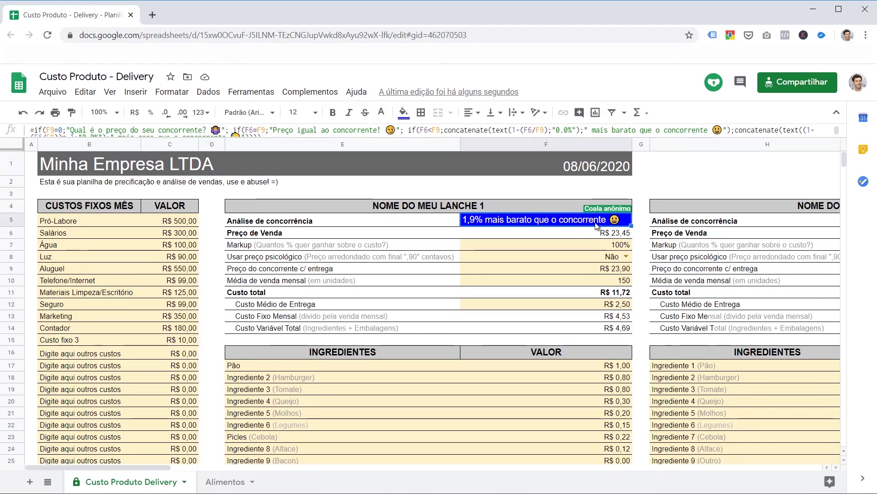
Set Lanche 1's Preço do concorrente c/ entrega to 22,90 and check its Análise de concorrência.
click(590, 271)
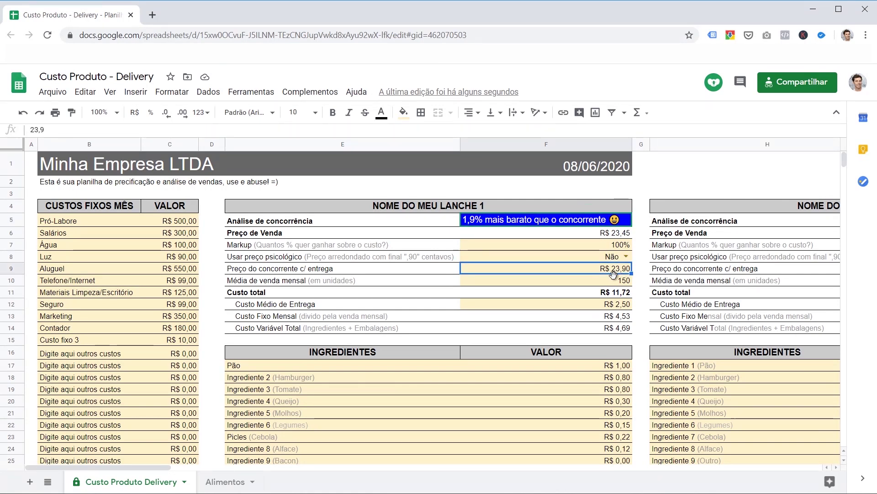
text(22,9)
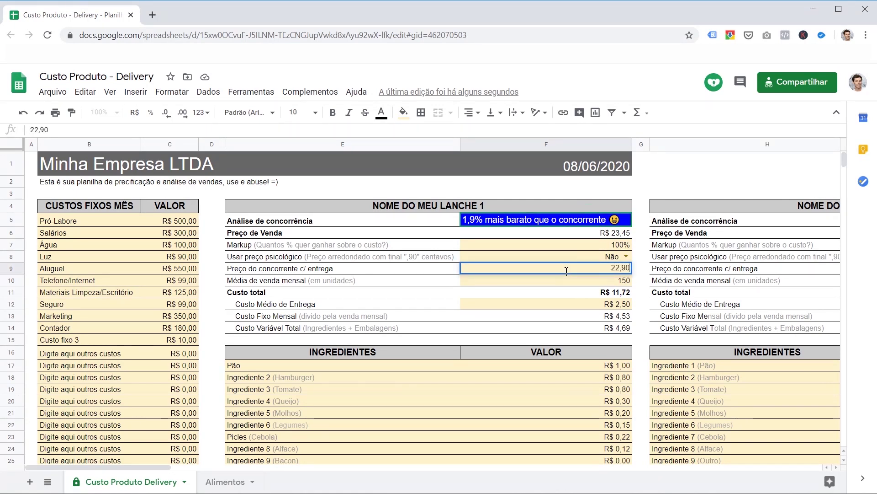
key(Return)
key(Up)
key(Up)
key(Up)
key(Up)
key(Up)
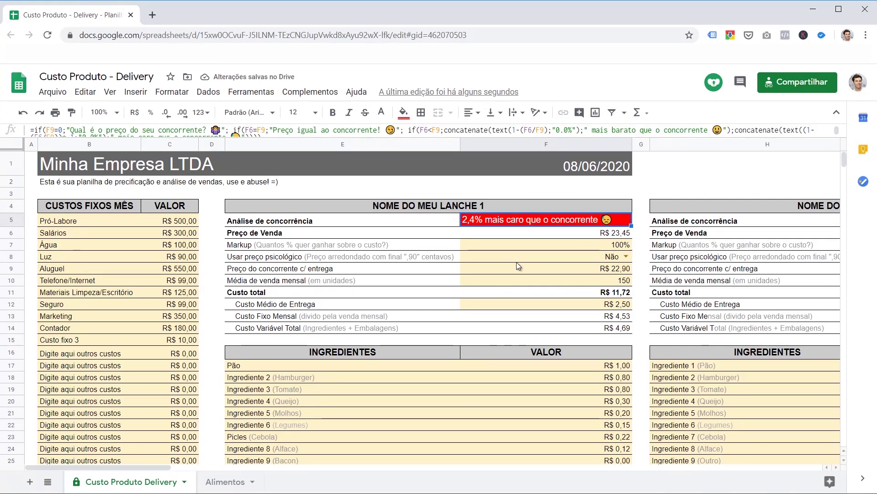
Set the Pão ingredient cost of Lanche 1 to 0,75 and recheck the Análise de concorrência.
scroll(625, 362, down, 1)
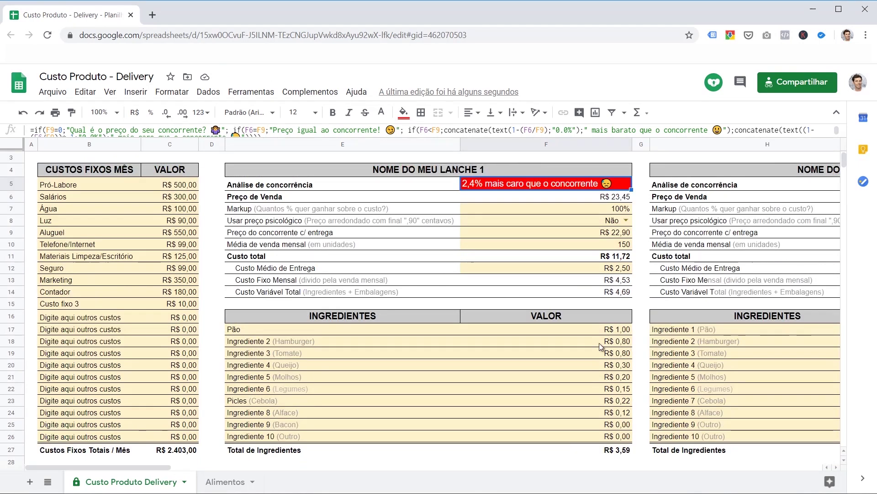
click(621, 329)
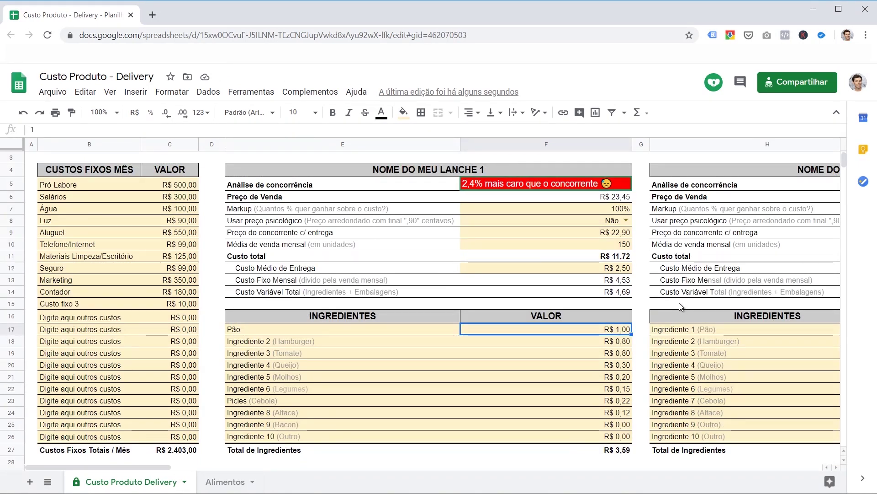
text(0,75)
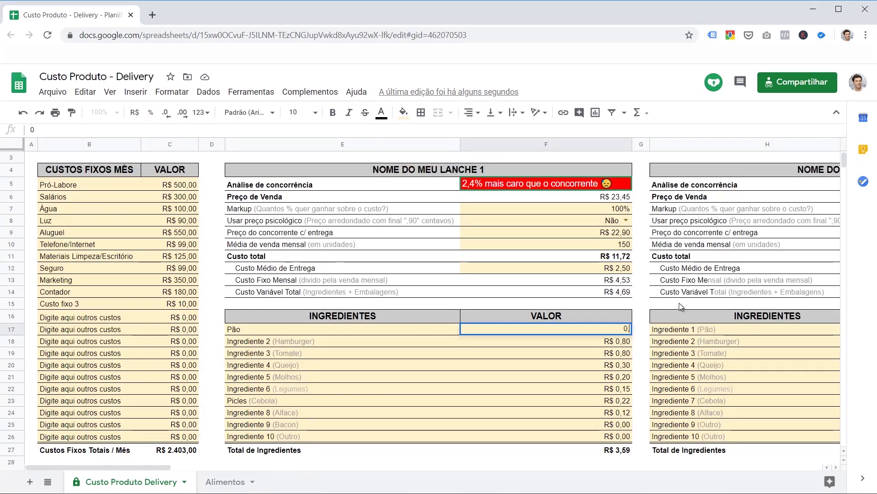
key(Return)
scroll(670, 304, up, 1)
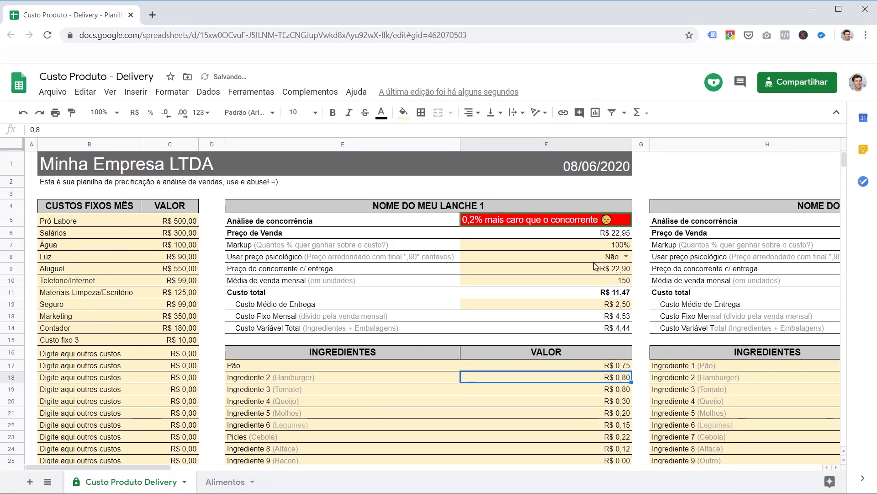
click(510, 222)
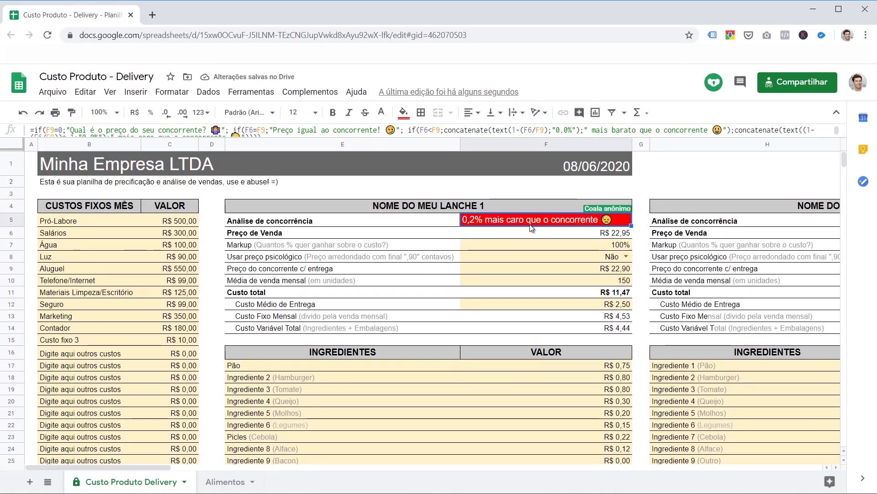
scroll(571, 320, down, 1)
scroll(581, 397, up, 1)
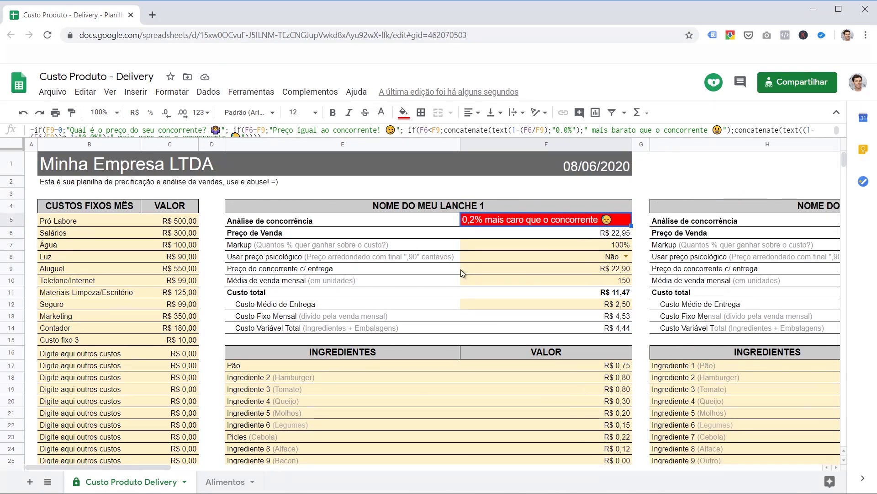
scroll(463, 274, down, 1)
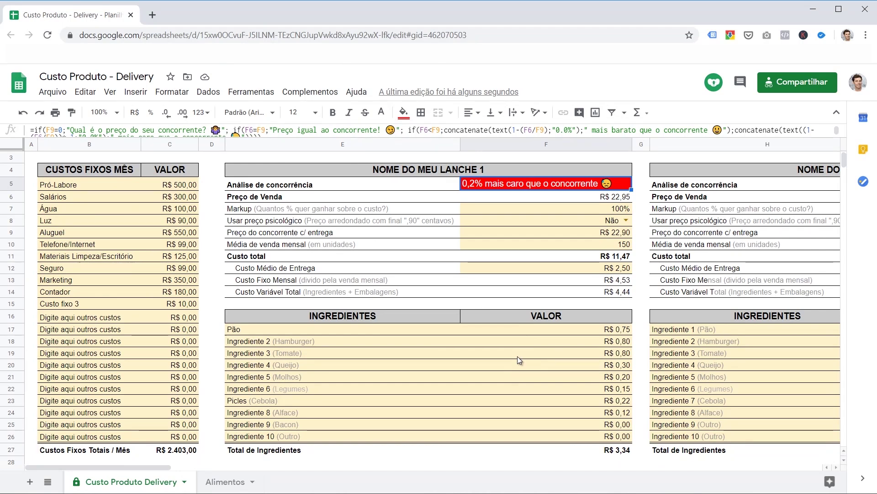
scroll(517, 356, up, 1)
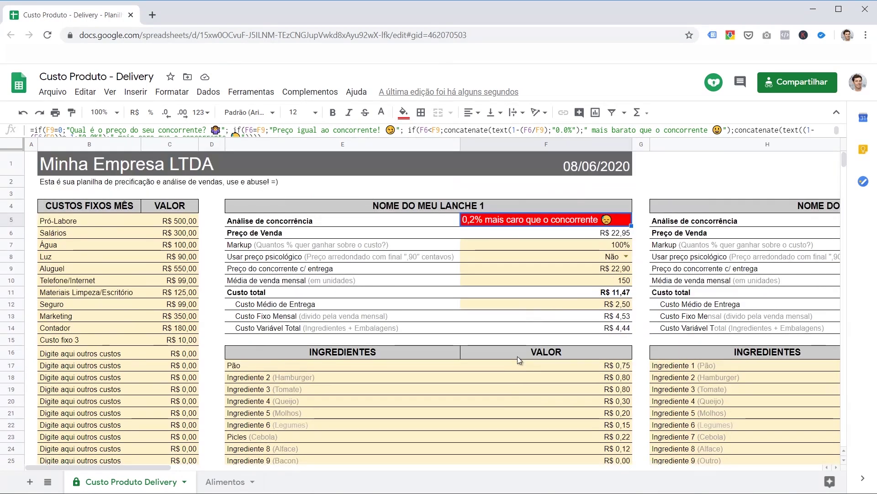
Set Lanche 1's Usar preço psicológico to Sim and check its Preço de Venda.
click(453, 257)
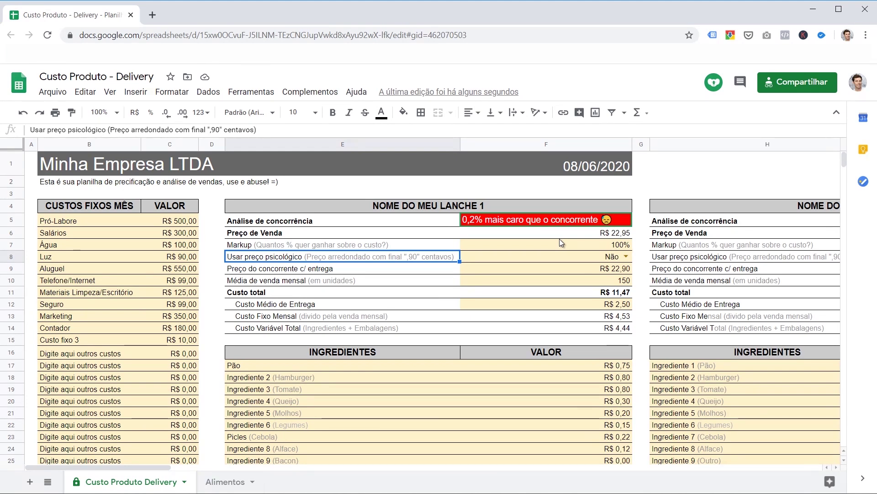
click(627, 257)
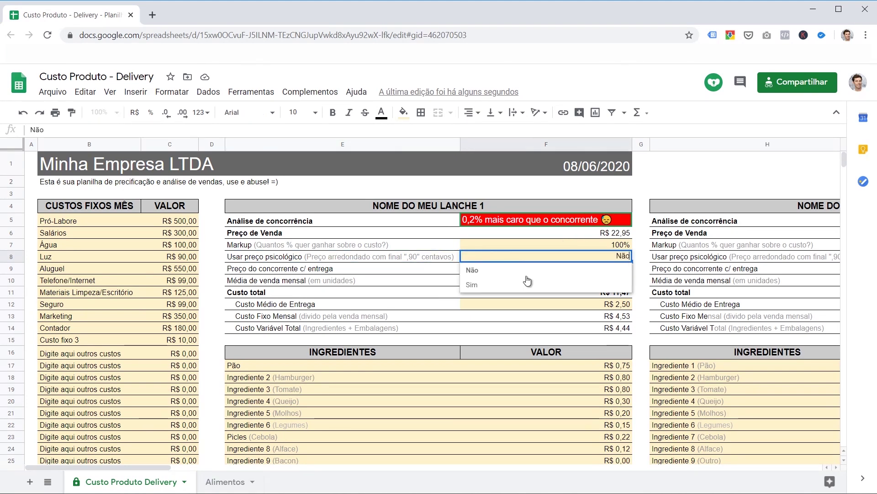
click(475, 280)
click(628, 236)
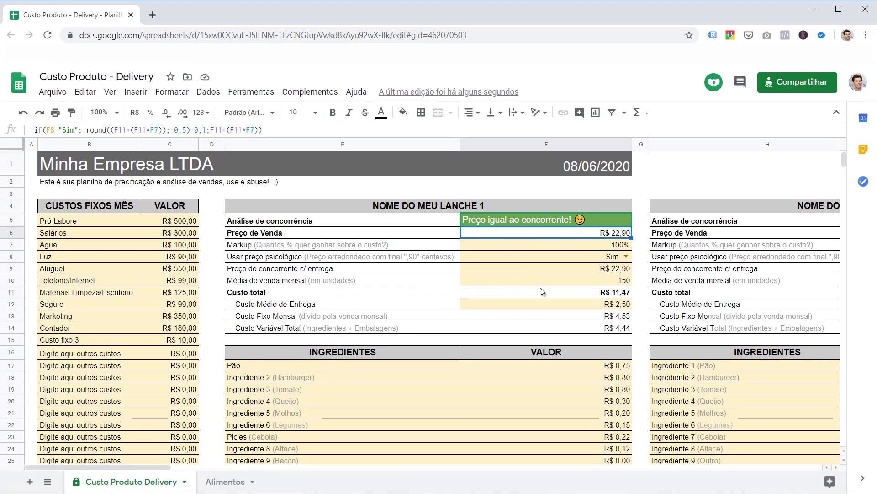
Inspect the Lanche 2 block, including its title and the Ingrediente 1 (Pão) cost.
drag(163, 467, 246, 480)
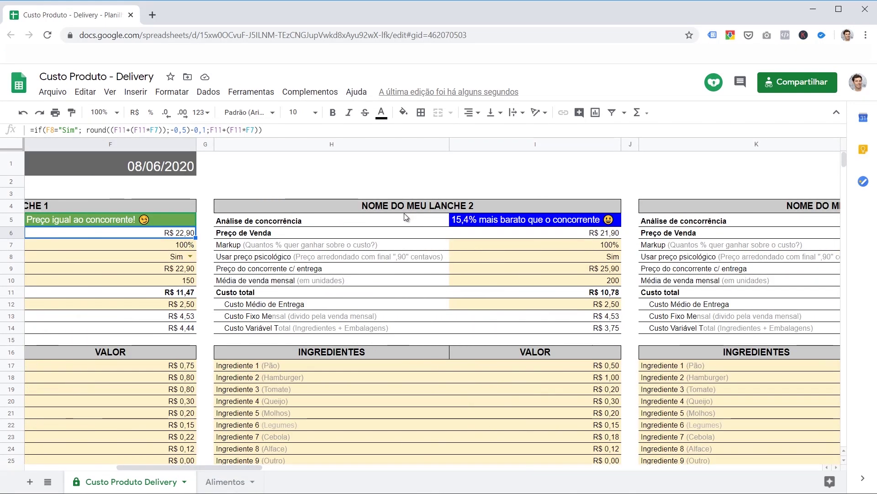
click(462, 207)
scroll(548, 322, down, 3)
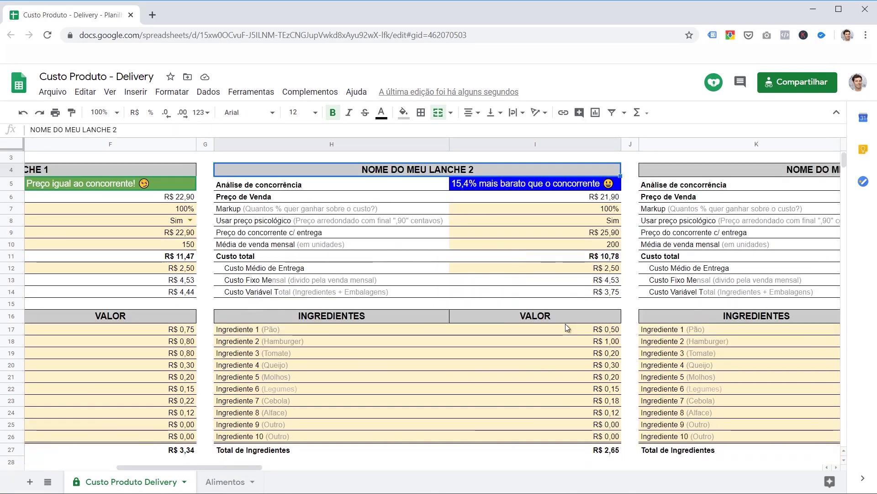
click(290, 293)
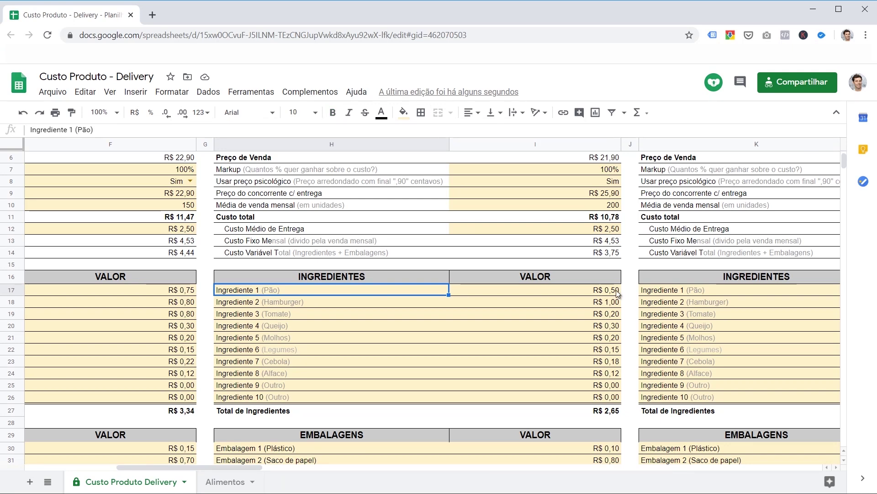
key(Right)
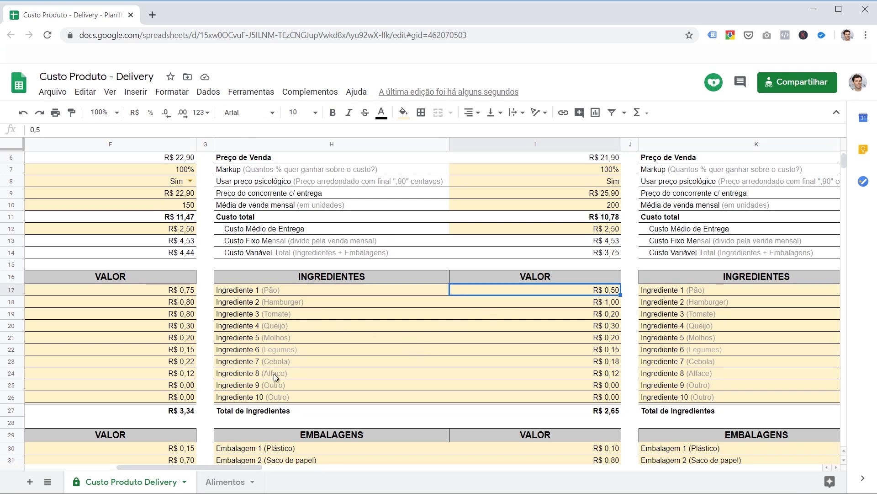
Check Lanche 2's Custo Variável Total and Custo Fixo Mensal, and set its Média de venda mensal to 300.
scroll(368, 354, down, 2)
scroll(368, 354, down, 2)
scroll(478, 369, up, 5)
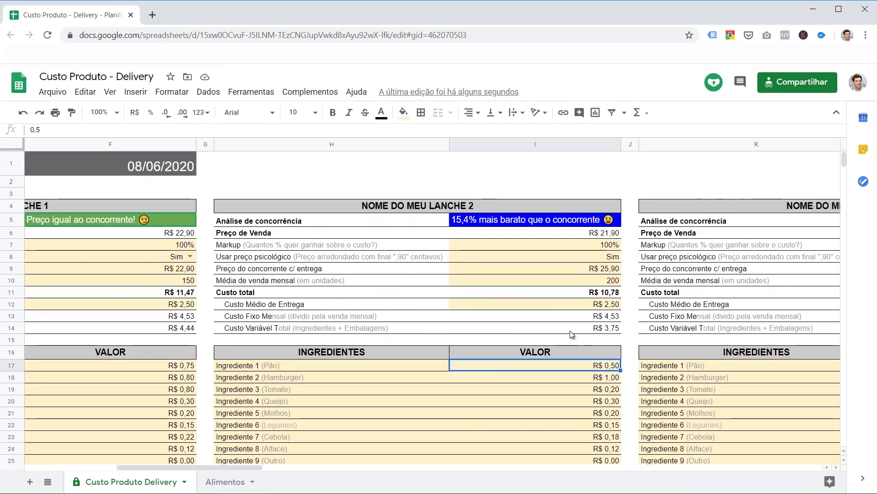
click(615, 330)
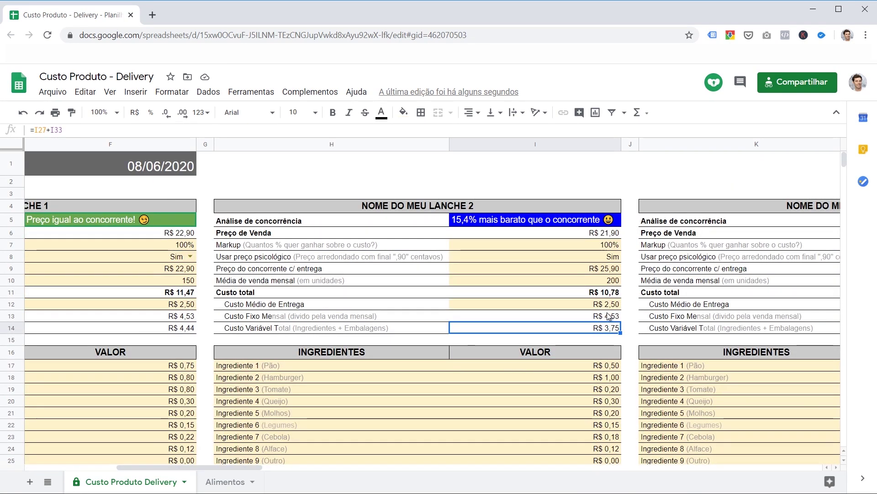
click(609, 315)
click(617, 281)
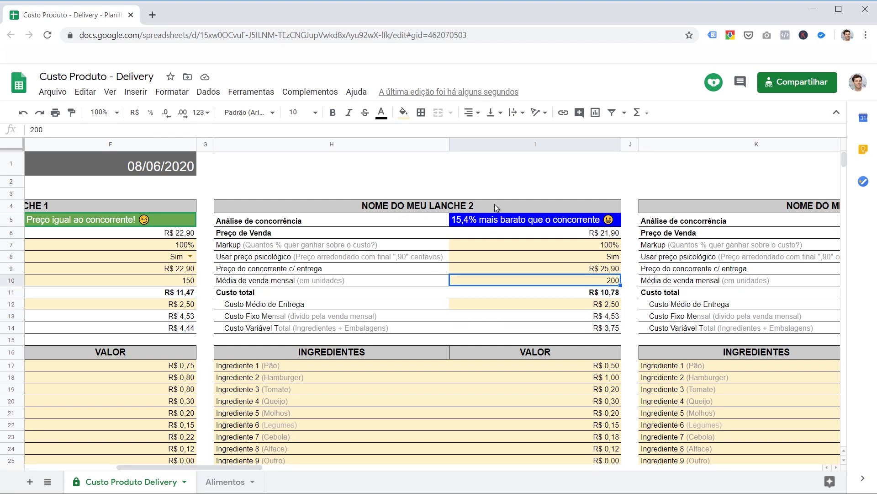
text(300)
key(Return)
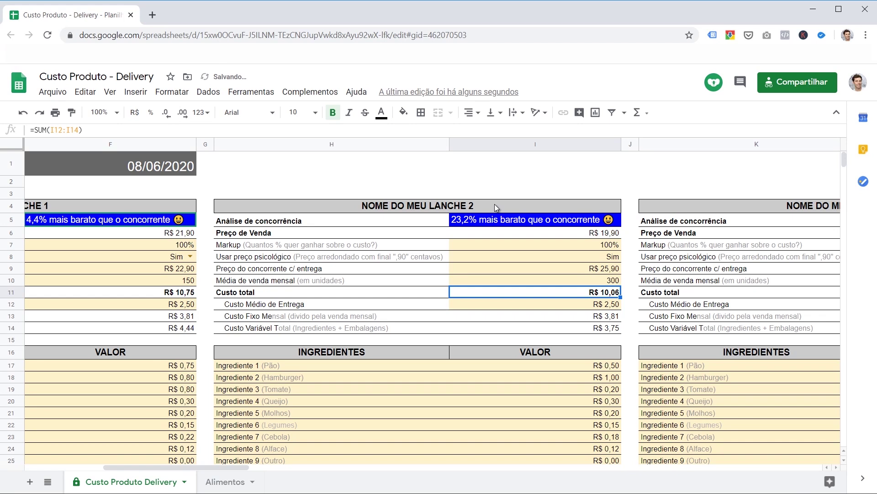
Compare the Média de venda mensal and Custo Fixo Mensal of Lanche 1 and Lanche 2, and check Lanche 2's Custo total.
click(618, 282)
click(192, 284)
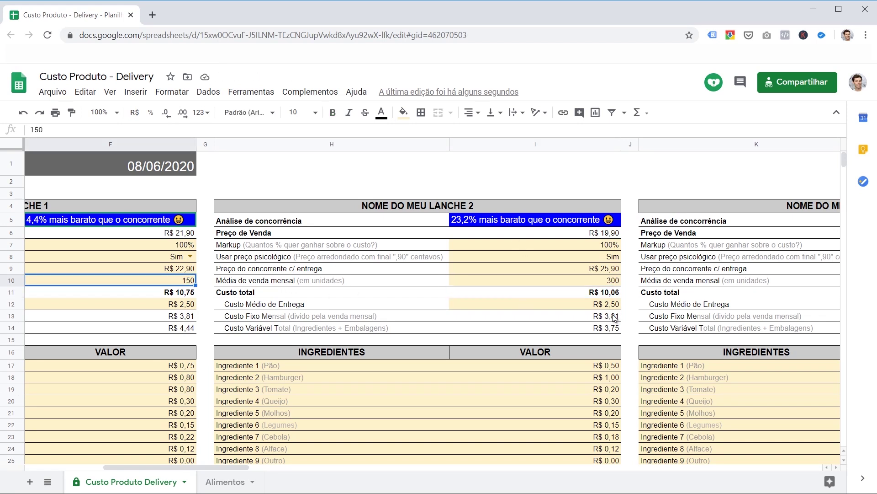
click(614, 318)
click(185, 318)
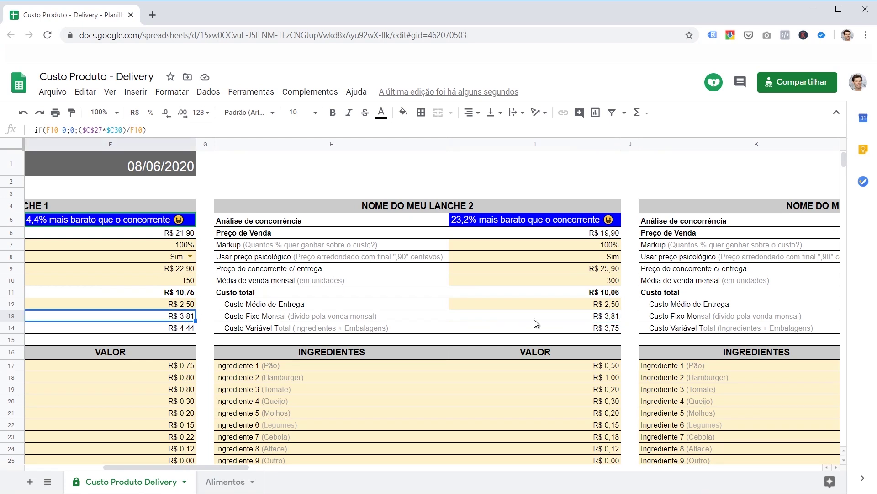
click(616, 318)
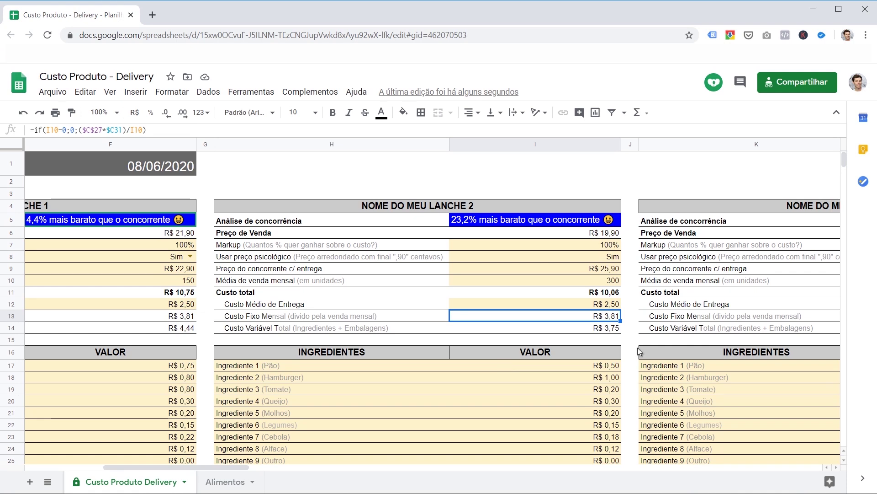
click(554, 293)
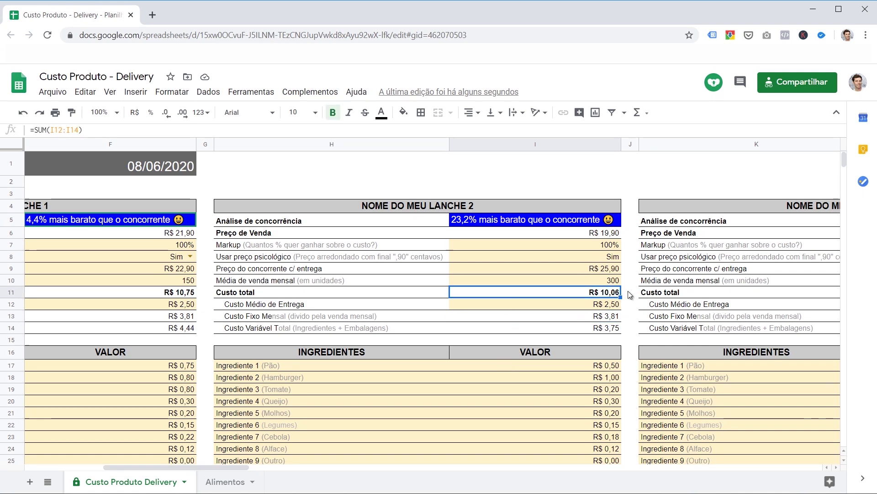
scroll(363, 319, down, 5)
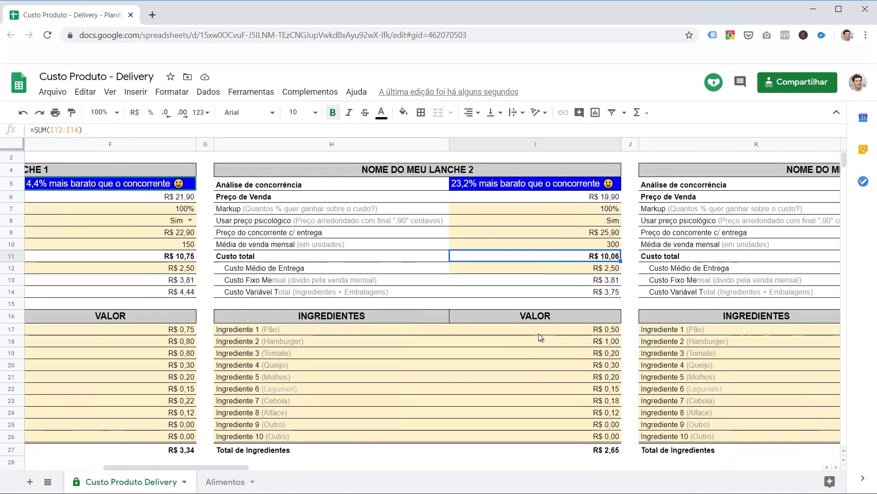
scroll(377, 361, up, 4)
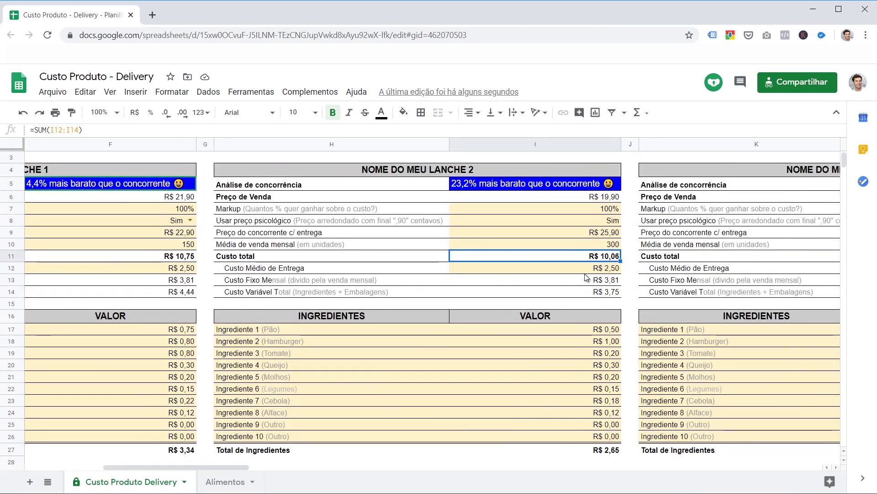
click(609, 283)
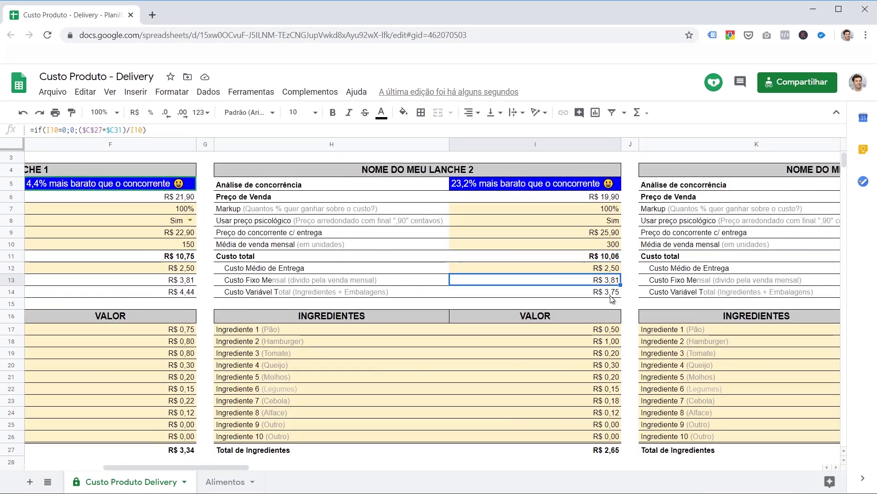
click(611, 244)
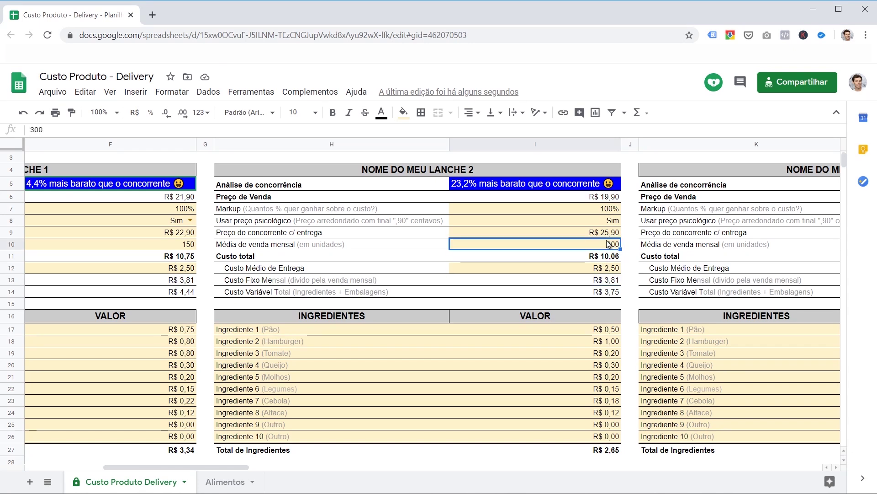
Set Lanche 2's Preço do concorrente c/ entrega to 27,90 and check its Markup and Preço de Venda.
click(577, 232)
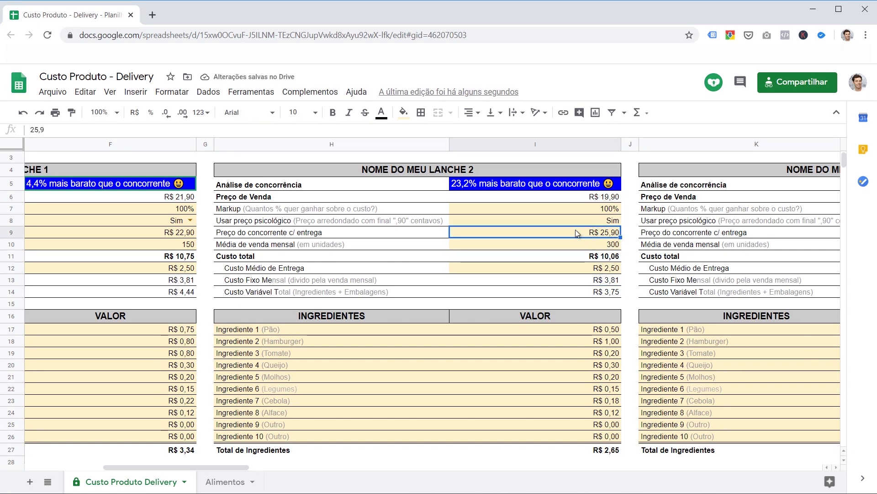
text(27,9)
key(Return)
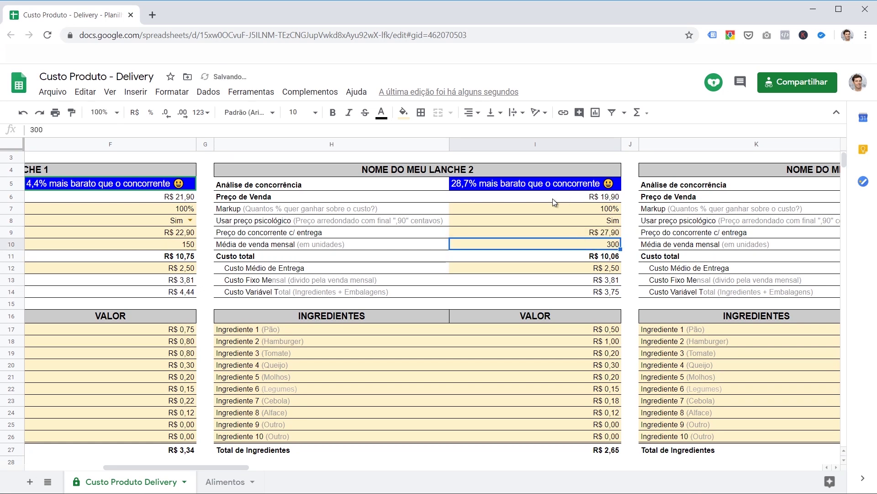
click(553, 200)
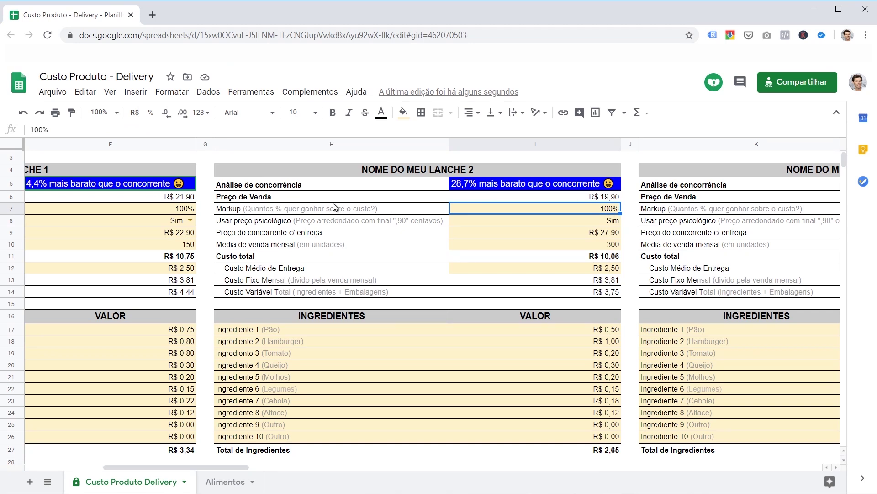
key(Left)
key(Right)
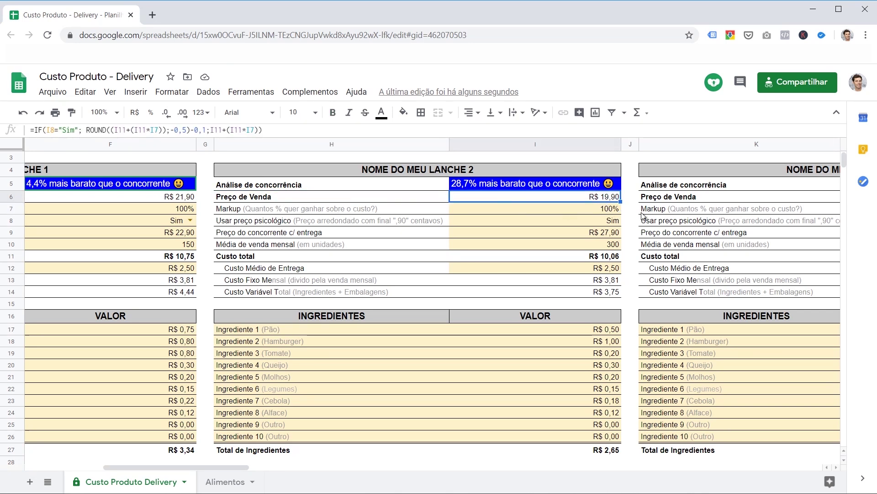
Review Lanche 2's ingredient and packaging costs and the Custo Fixo Rateado table.
scroll(393, 254, down, 3)
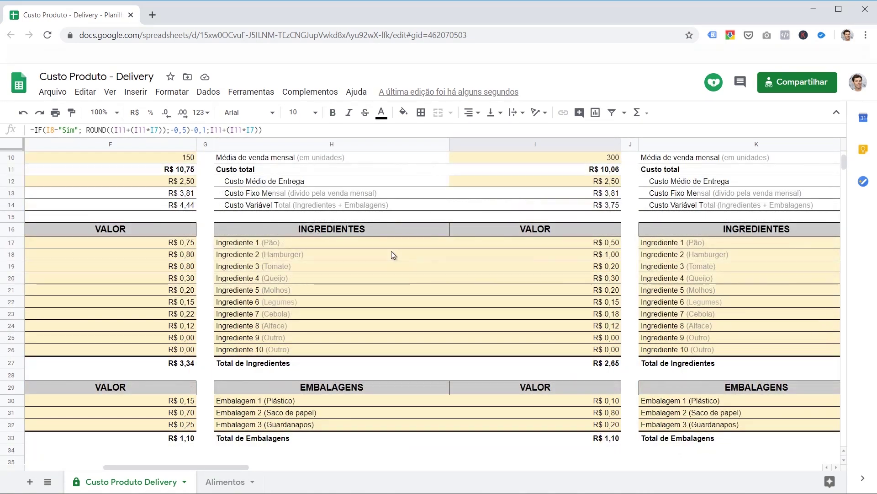
scroll(391, 251, up, 3)
click(330, 343)
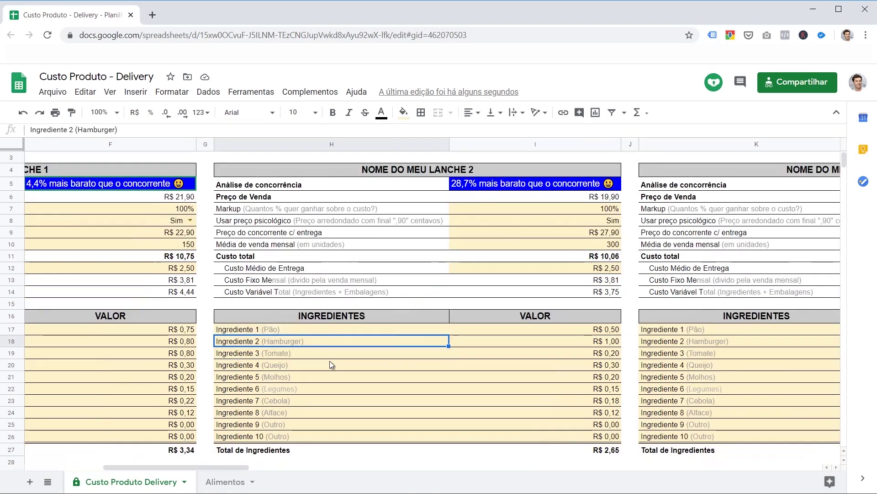
scroll(330, 360, down, 6)
scroll(218, 399, left, 5)
scroll(217, 399, up, 4)
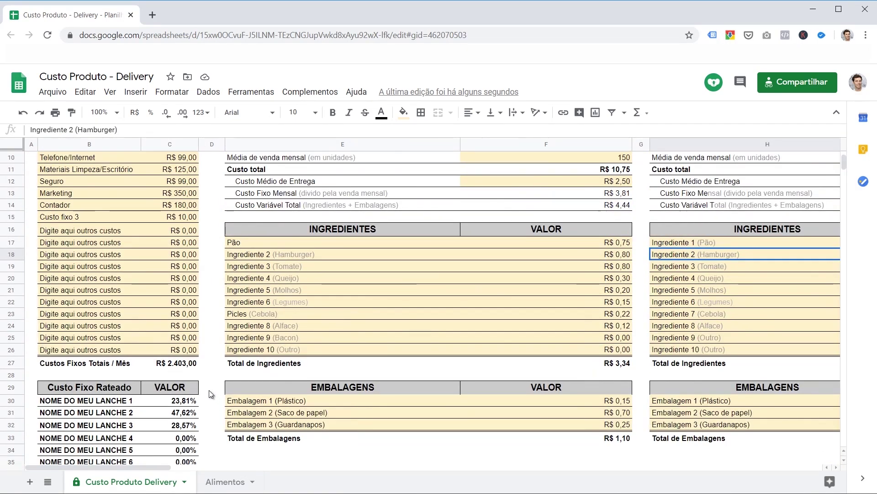
Review the fixed costs and the Lanche 1 block down to its Pão ingredient, and return to the sheet's first cell.
scroll(211, 394, up, 3)
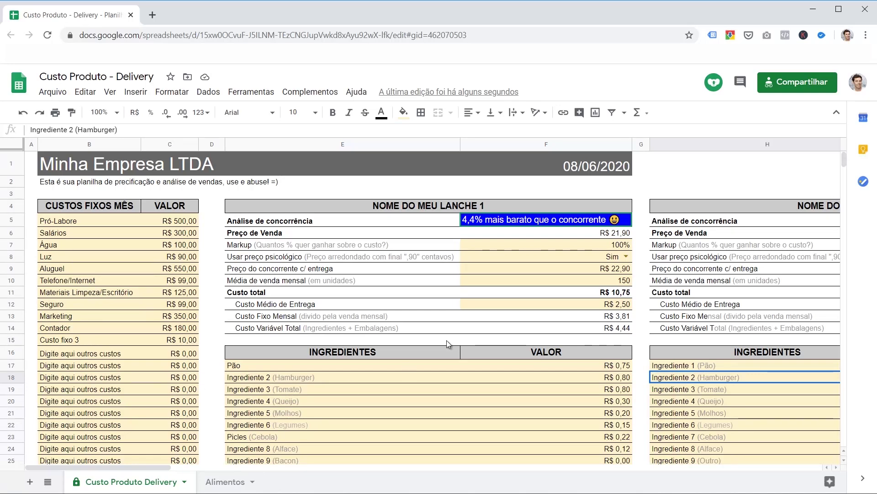
scroll(295, 325, down, 2)
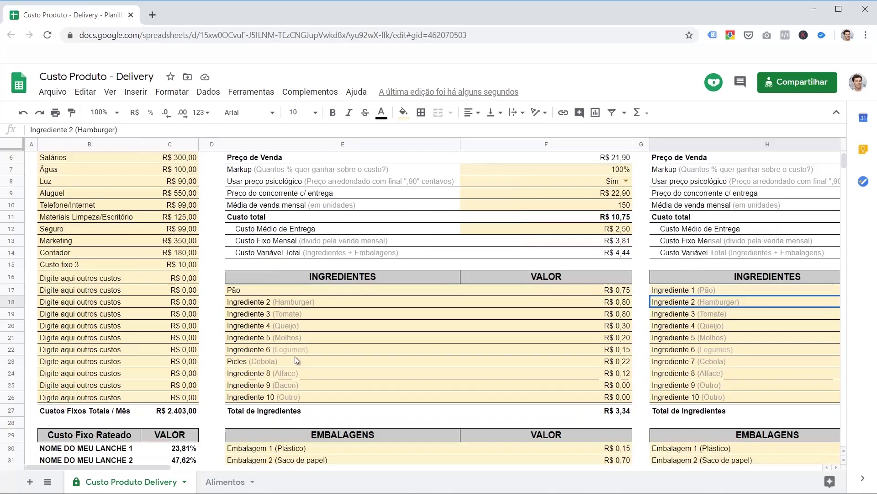
scroll(278, 349, up, 2)
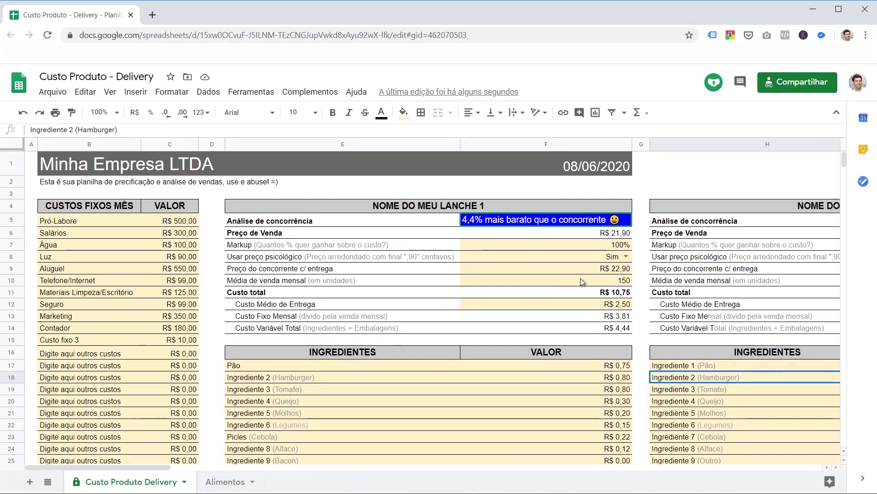
scroll(471, 317, down, 1)
click(290, 333)
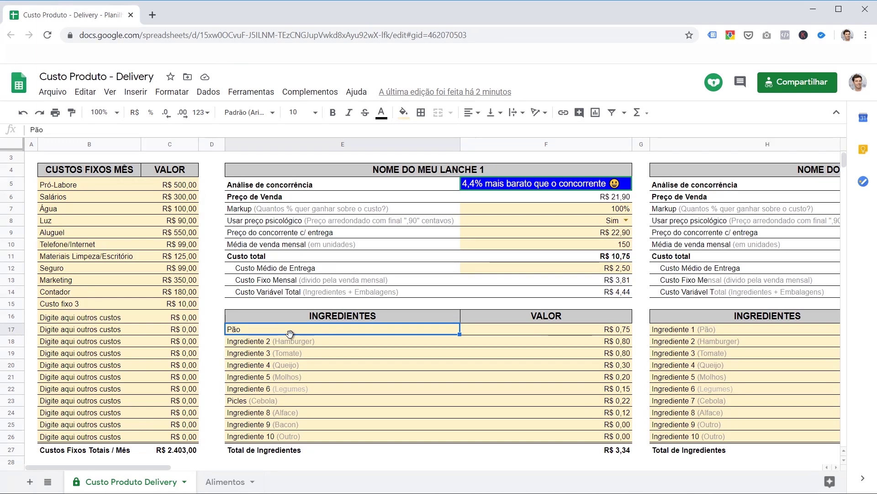
key(ctrl+Home)
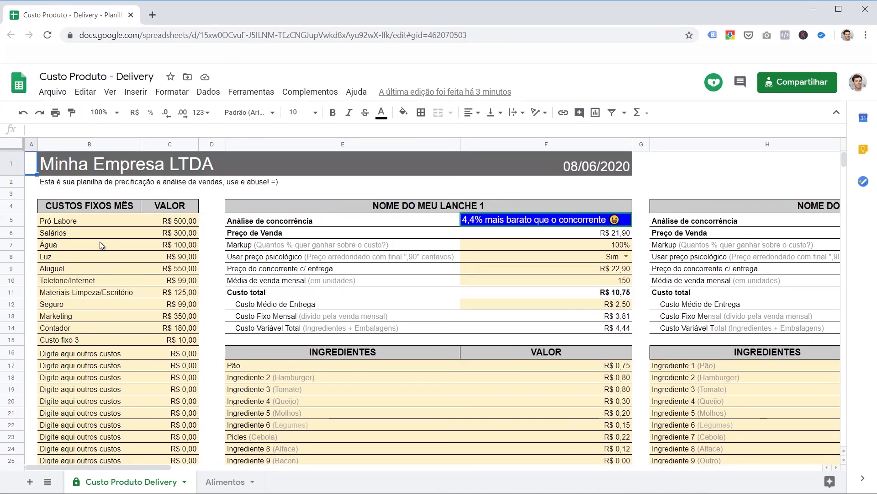